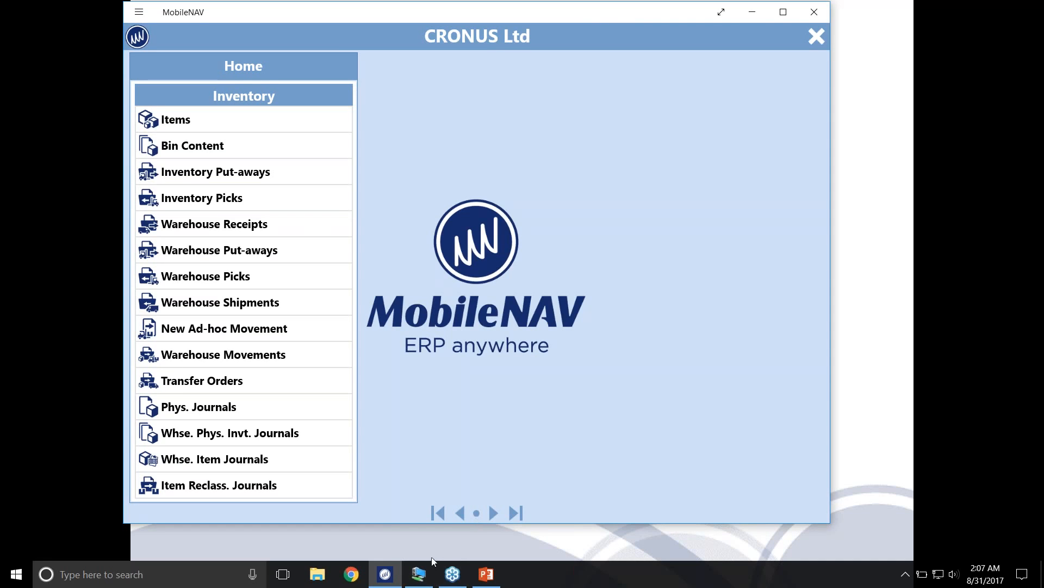
# Switch to the Dynamics NAV virtual machine to view the Purchase Orders list, and return to MobileNAV
pyautogui.click(418, 582)
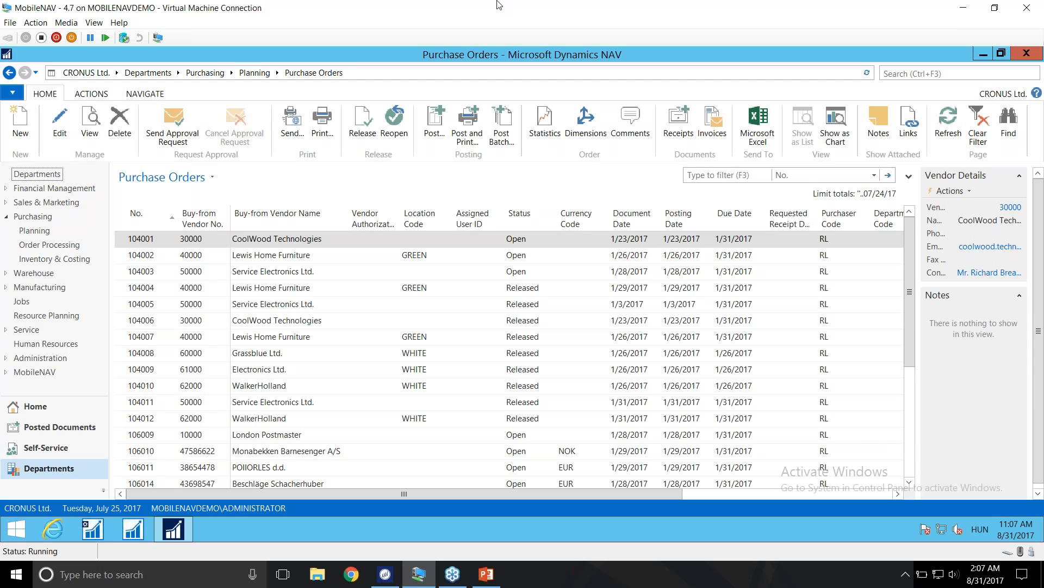
pyautogui.click(963, 8)
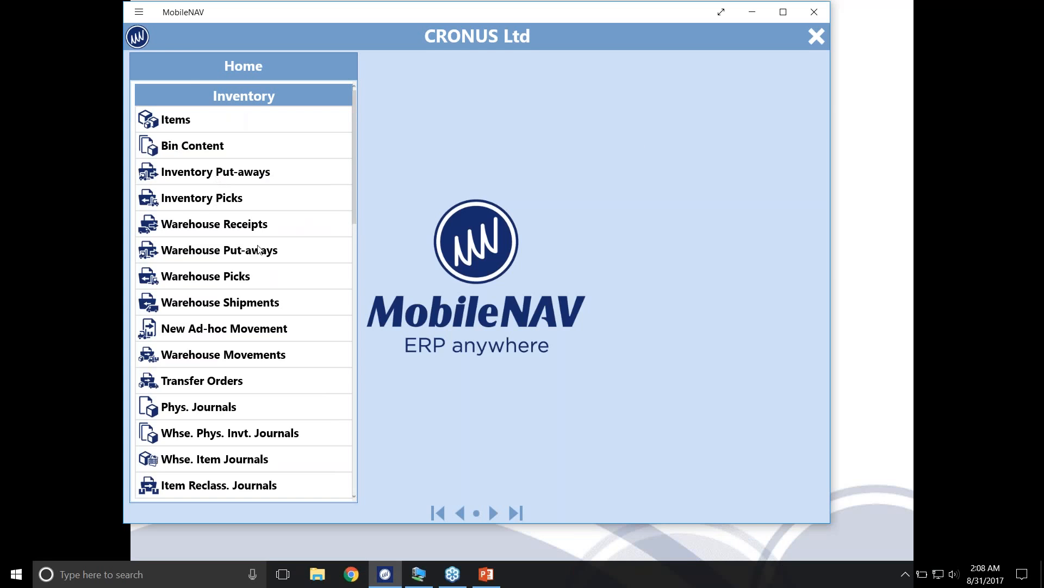
# Examine the functions listed in the Inventory and Manufacturing groups of the Home menu
pyautogui.scroll(-5, 257, 247)
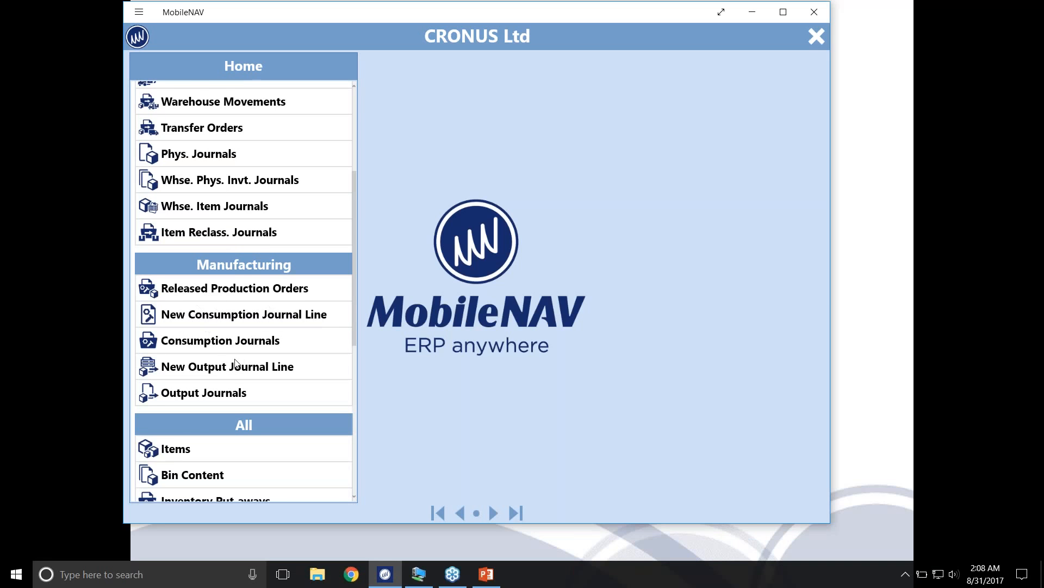
pyautogui.scroll(5, 236, 365)
pyautogui.scroll(-1, 236, 364)
pyautogui.scroll(1, 236, 364)
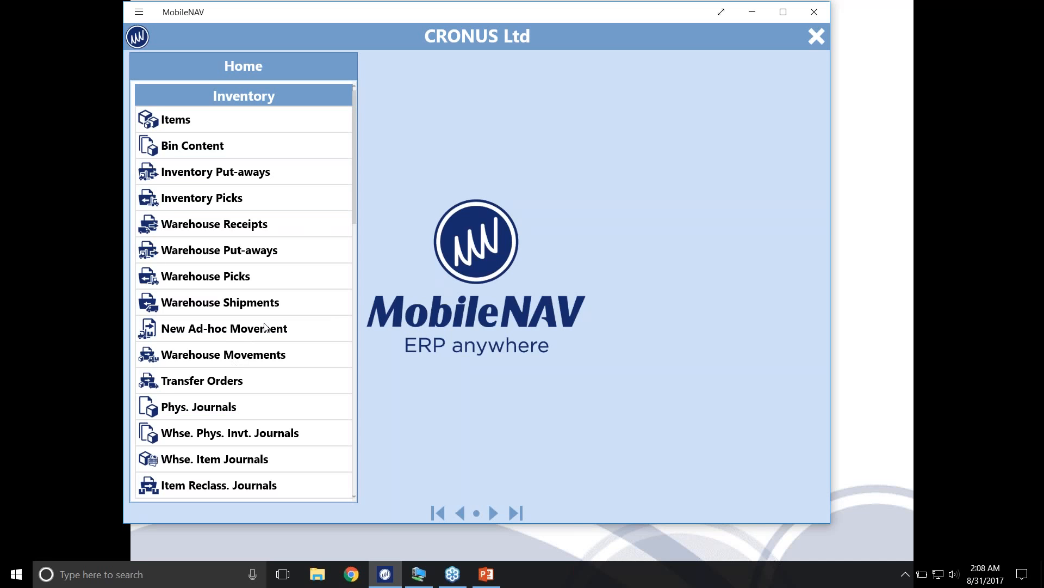
pyautogui.scroll(-1, 258, 203)
pyautogui.scroll(-4, 259, 256)
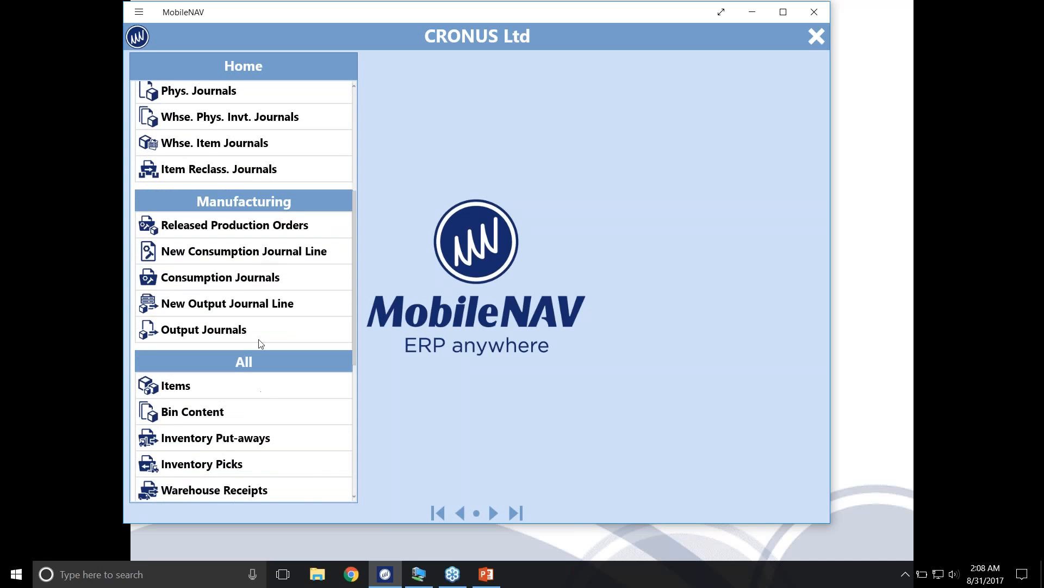
pyautogui.scroll(1, 246, 314)
pyautogui.scroll(1, 246, 314)
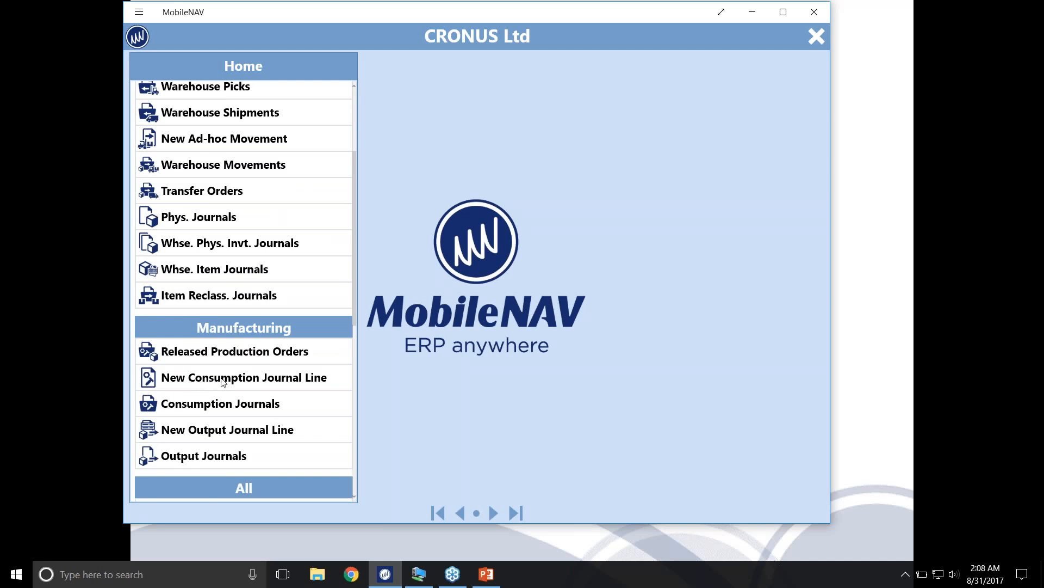
pyautogui.scroll(3, 325, 423)
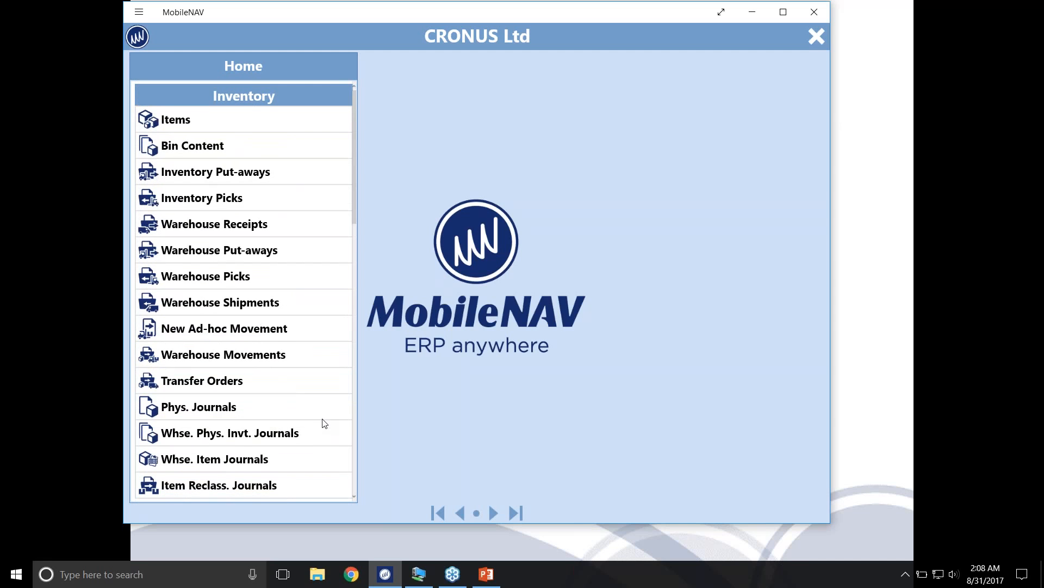
# Look up item 1000 (Bicycle) in the Items list, view its card, and close the card and list
pyautogui.click(175, 120)
pyautogui.click(422, 428)
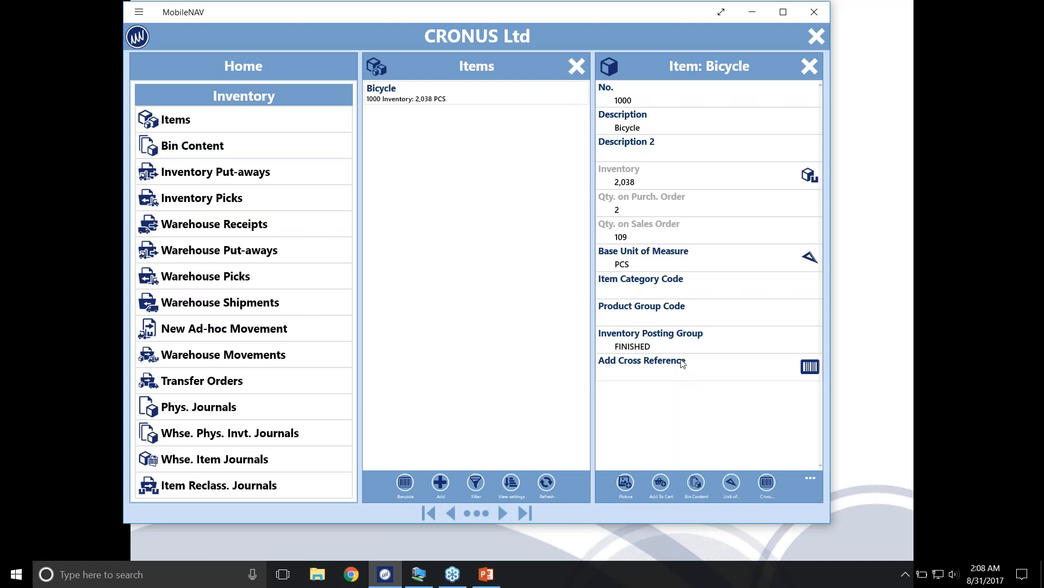
pyautogui.click(809, 67)
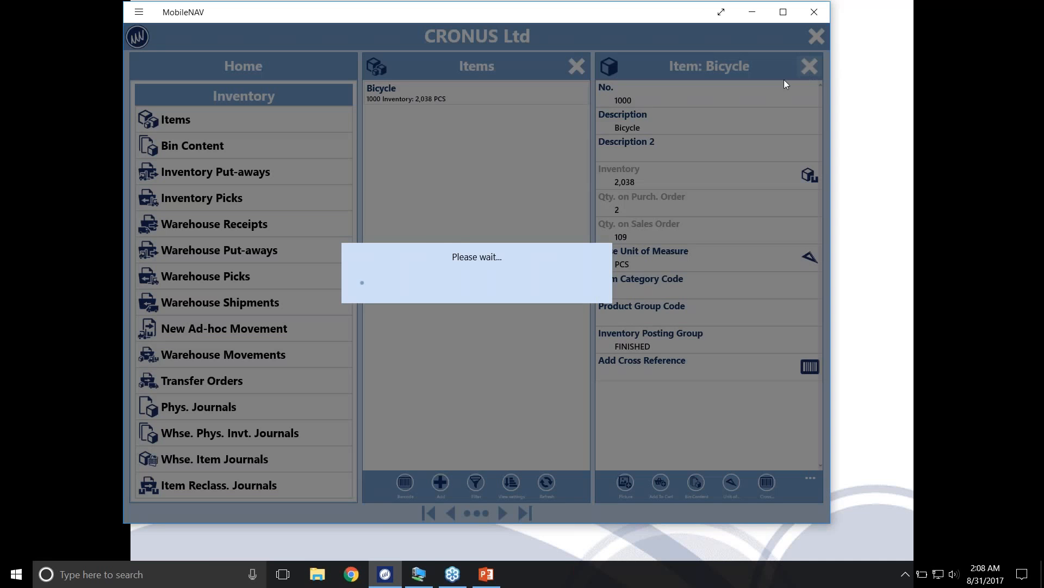
pyautogui.click(577, 66)
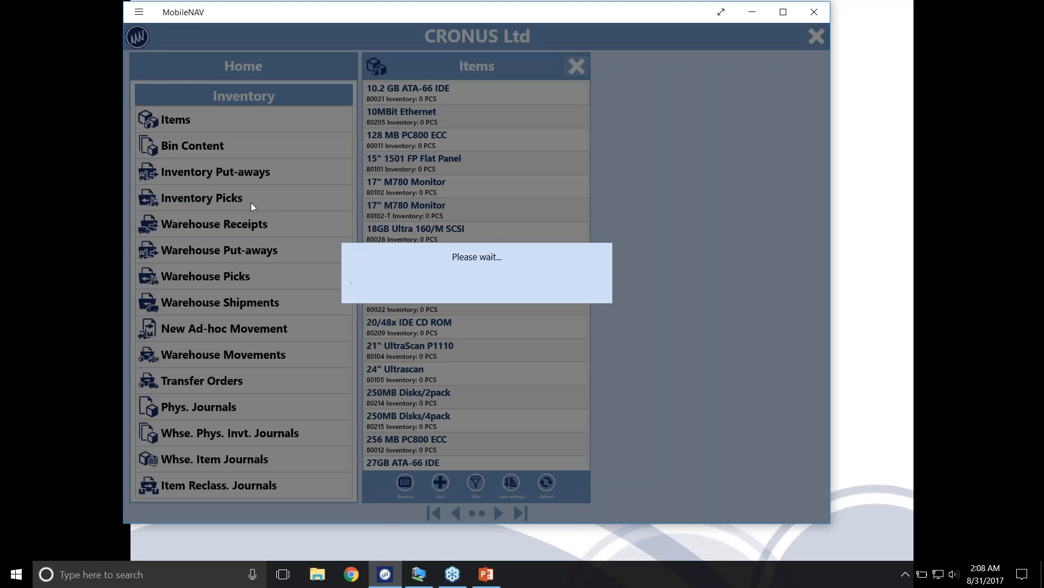
# Open Bin Content and apply a filter with Location Code, Bin Code and Item No. enabled but left blank
pyautogui.click(208, 146)
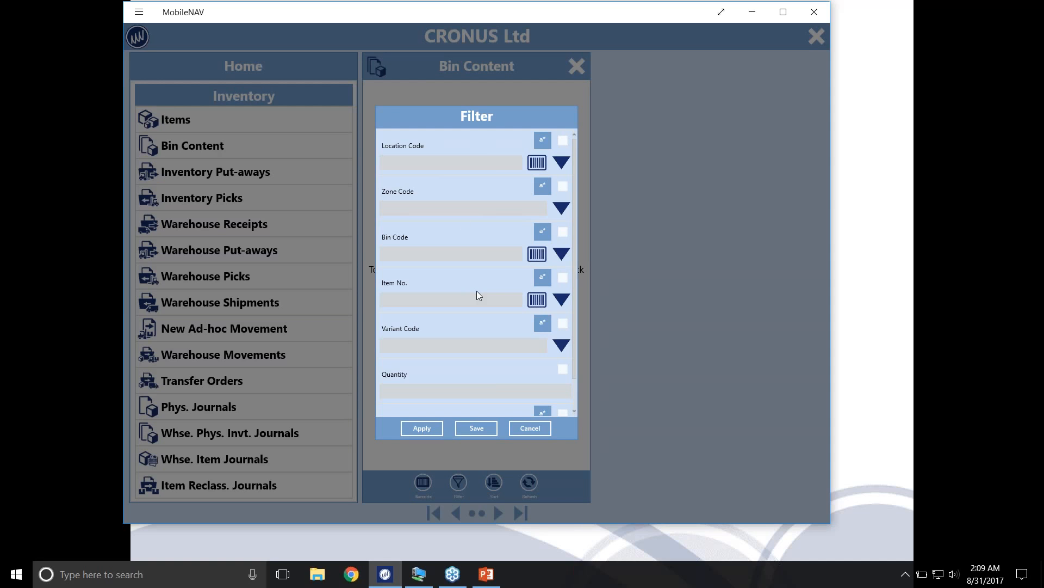
pyautogui.click(537, 166)
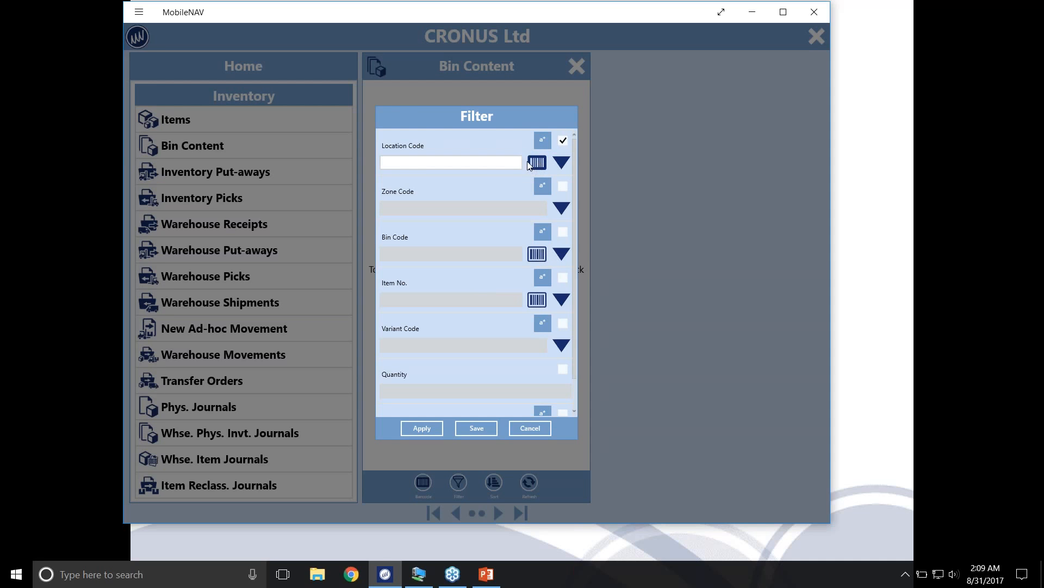
pyautogui.click(537, 255)
pyautogui.click(538, 303)
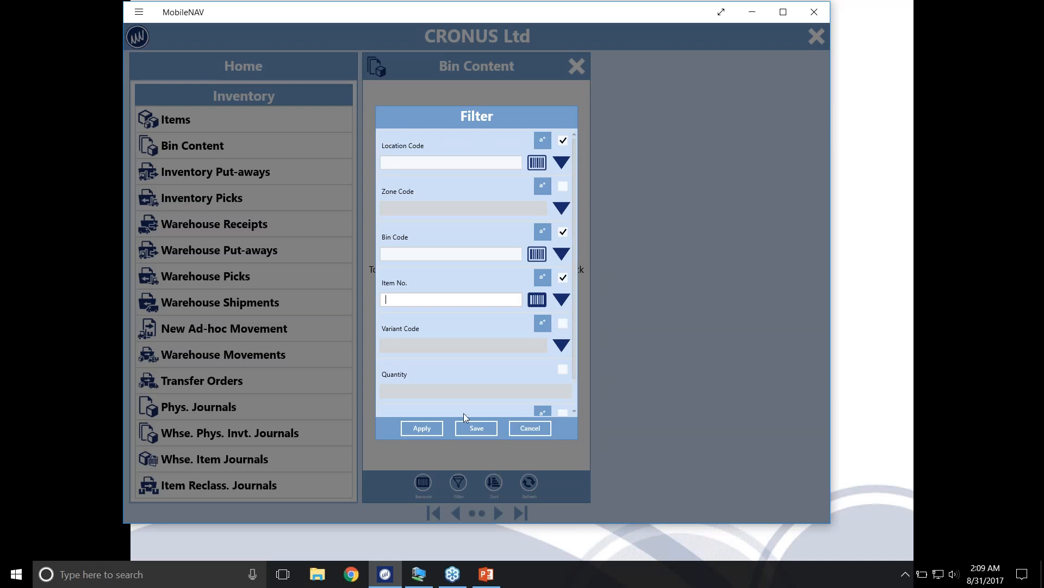
pyautogui.click(415, 431)
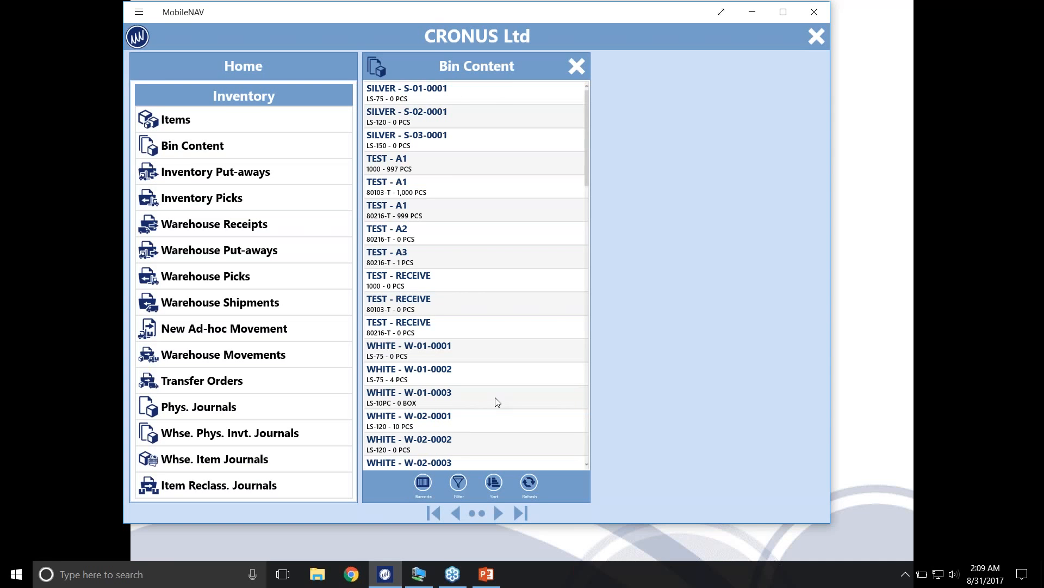
# Browse the bin contents, check the filter for location WHITE, bin W-04-0010 and item 1000, and close the list
pyautogui.scroll(-4, 555, 215)
pyautogui.scroll(-3, 537, 294)
pyautogui.scroll(8, 536, 308)
pyautogui.scroll(-4, 533, 312)
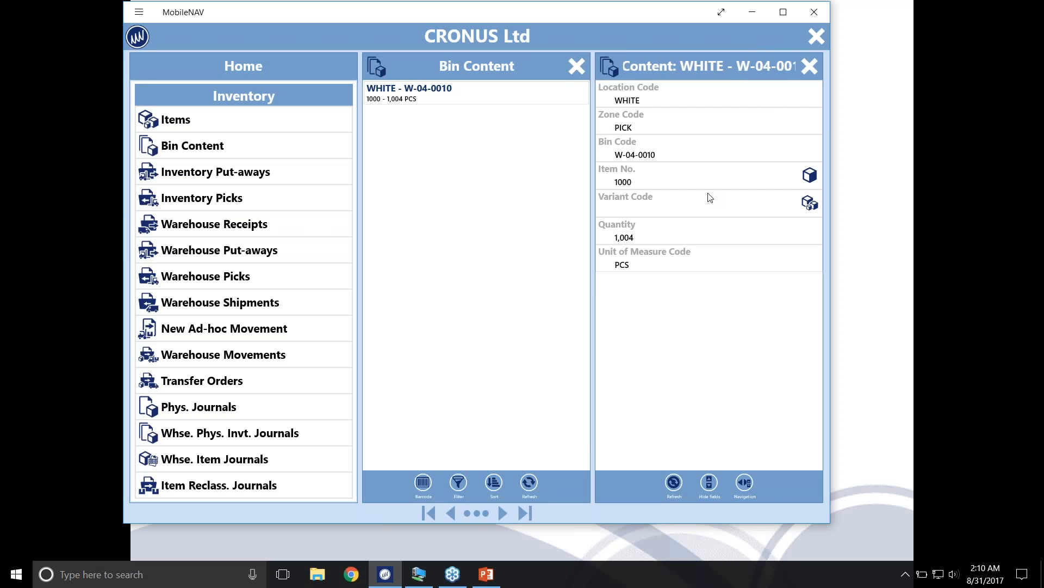
pyautogui.click(460, 483)
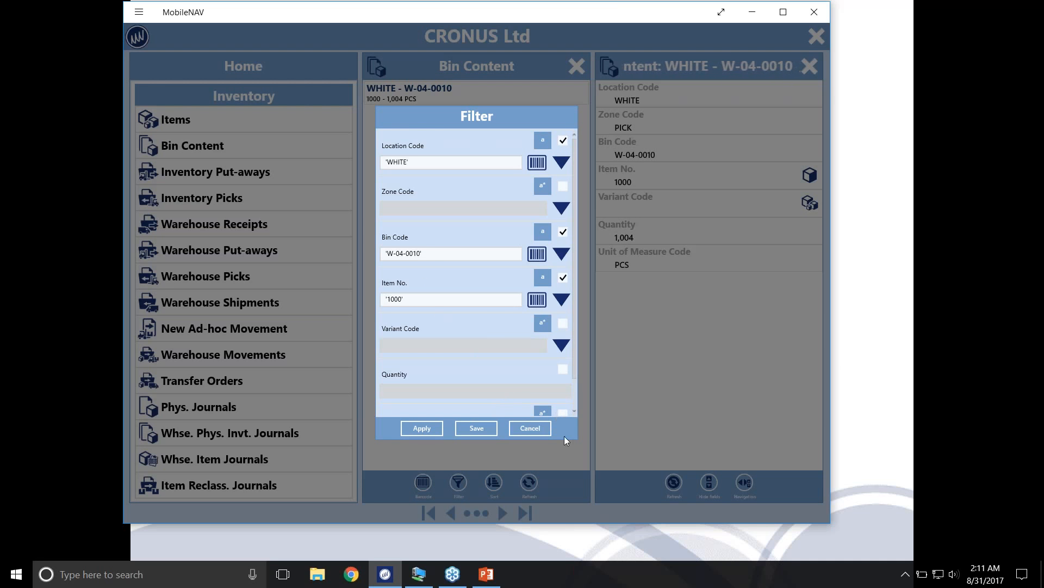
pyautogui.click(545, 428)
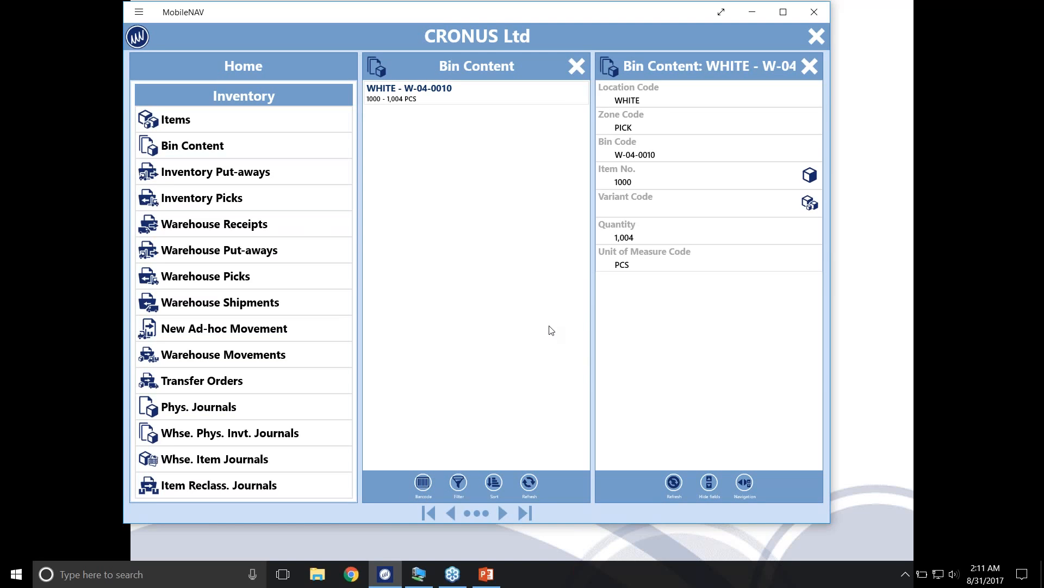
pyautogui.click(574, 67)
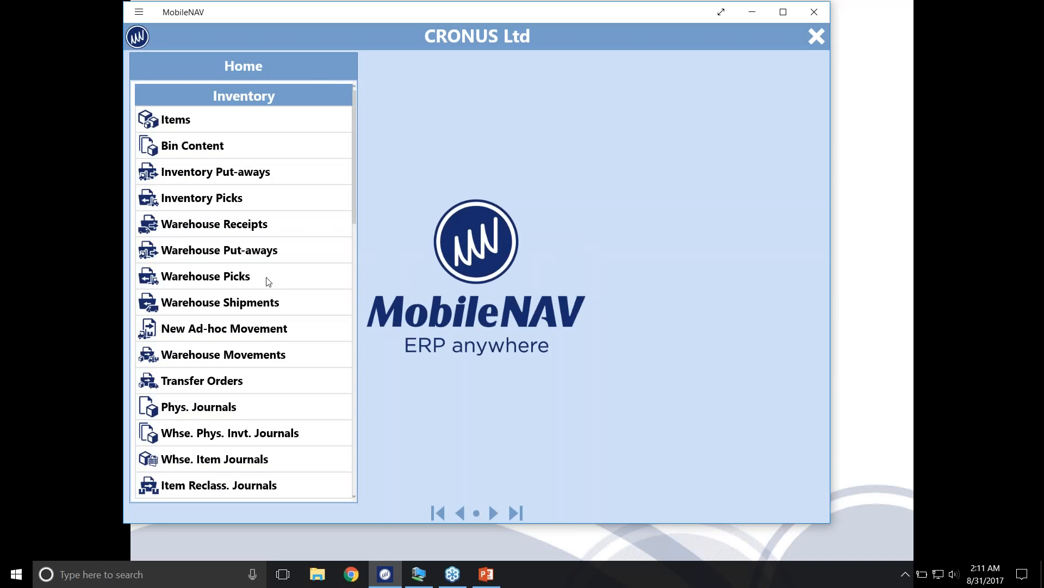
# Try to enter a new consumption journal line for order 101001, item 1000, quantity 2, bin W-04-0010, and close it
pyautogui.scroll(-3, 266, 280)
pyautogui.scroll(-2, 256, 309)
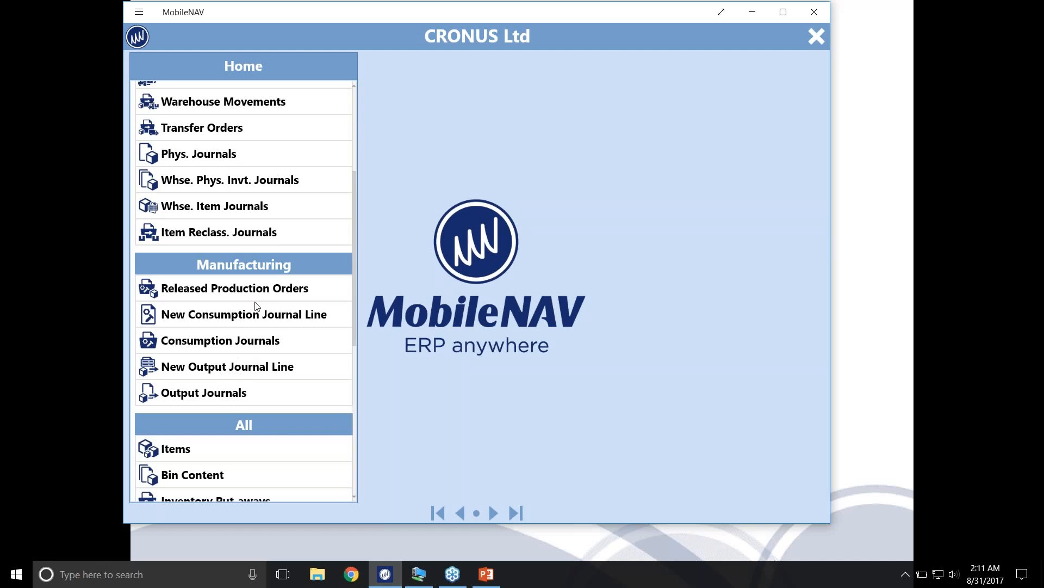
pyautogui.click(256, 318)
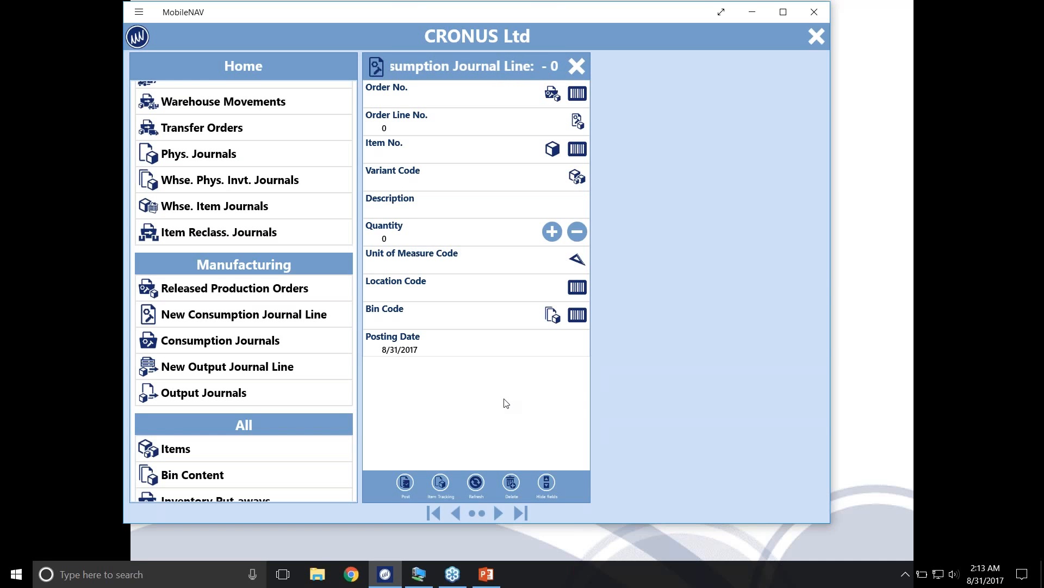
pyautogui.write('1000')
pyautogui.press('Return')
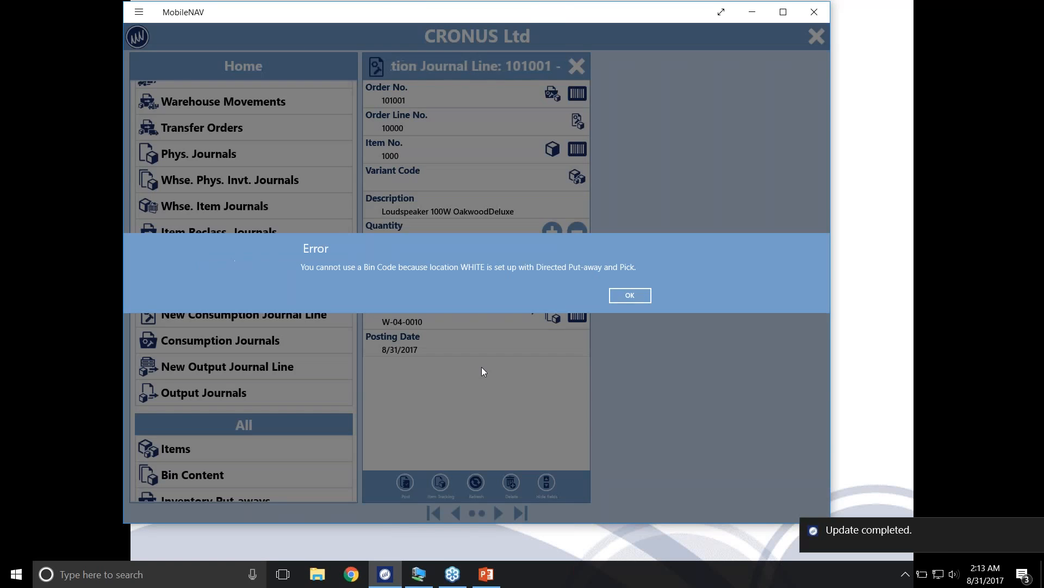
pyautogui.click(630, 295)
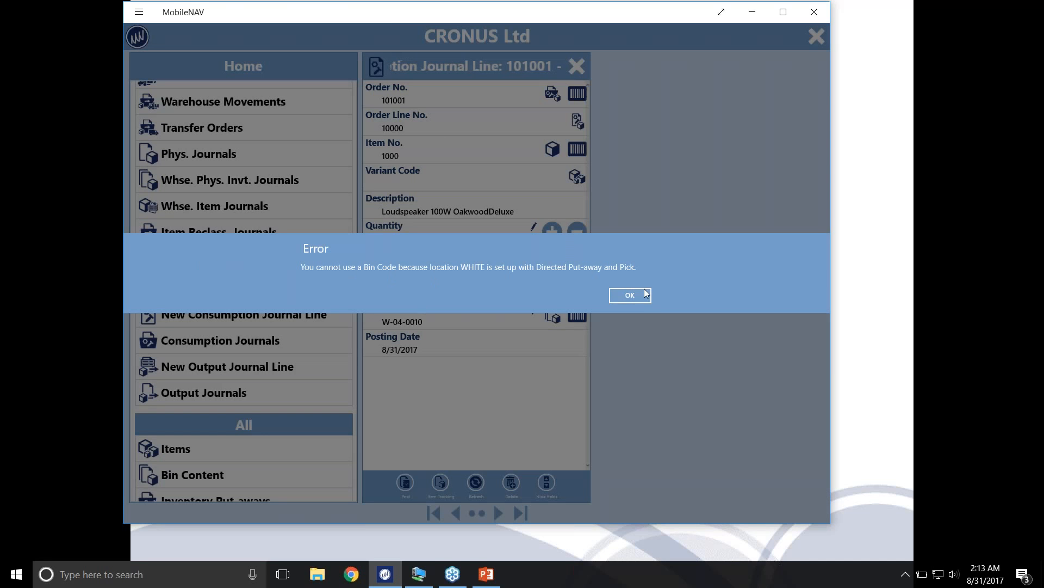
pyautogui.click(644, 290)
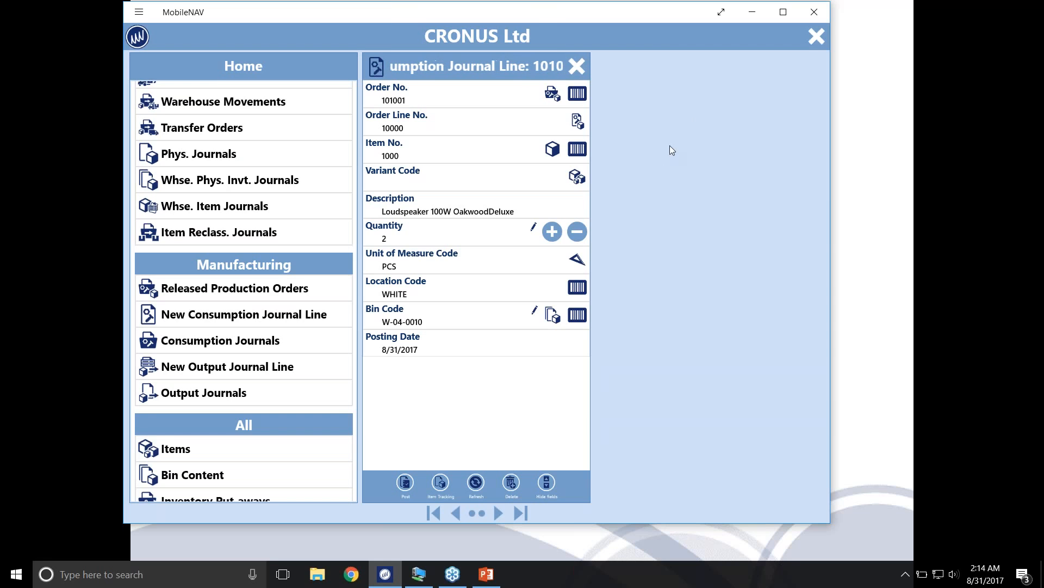
pyautogui.click(579, 69)
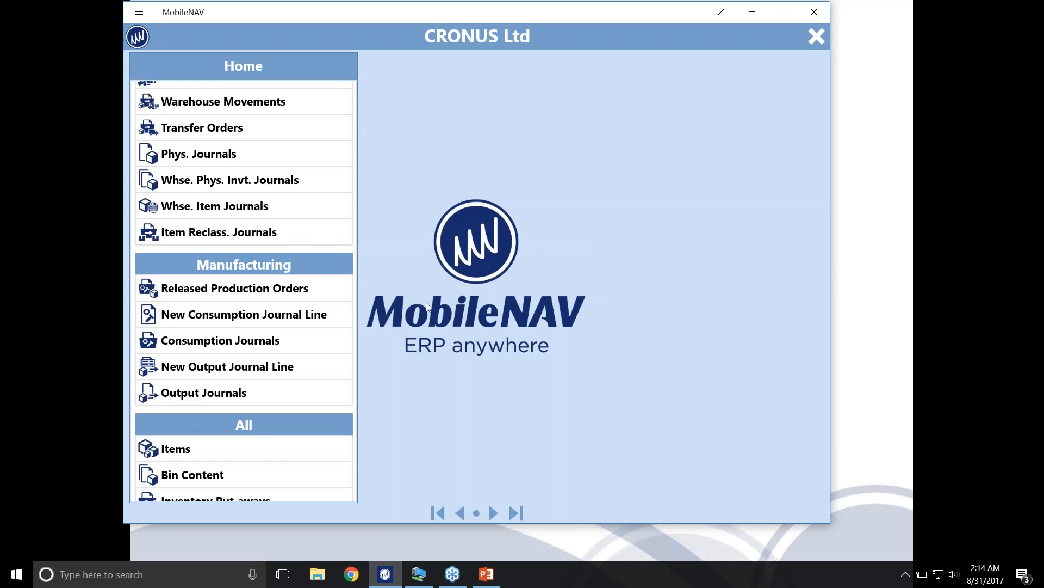
# Open warehouse pick PI000018 for location WHITE and bring up its take line for item 1000
pyautogui.scroll(2, 247, 367)
pyautogui.scroll(4, 248, 367)
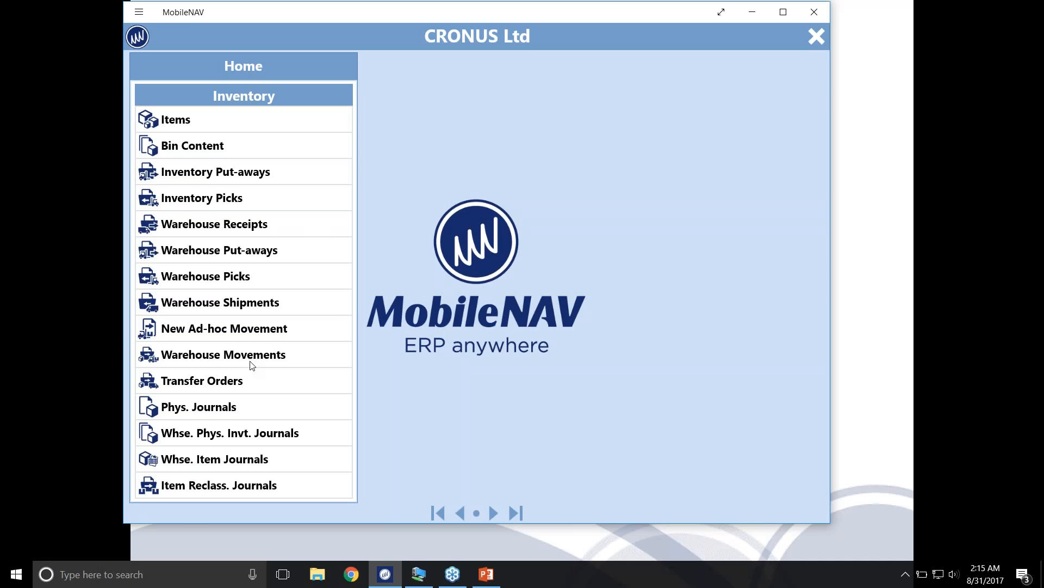
pyautogui.click(263, 281)
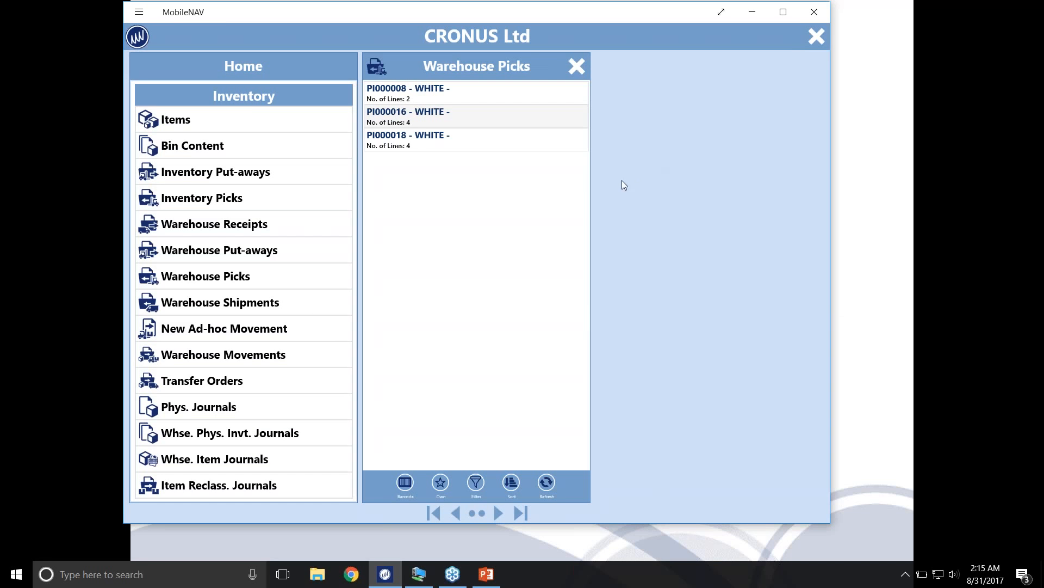
pyautogui.click(437, 144)
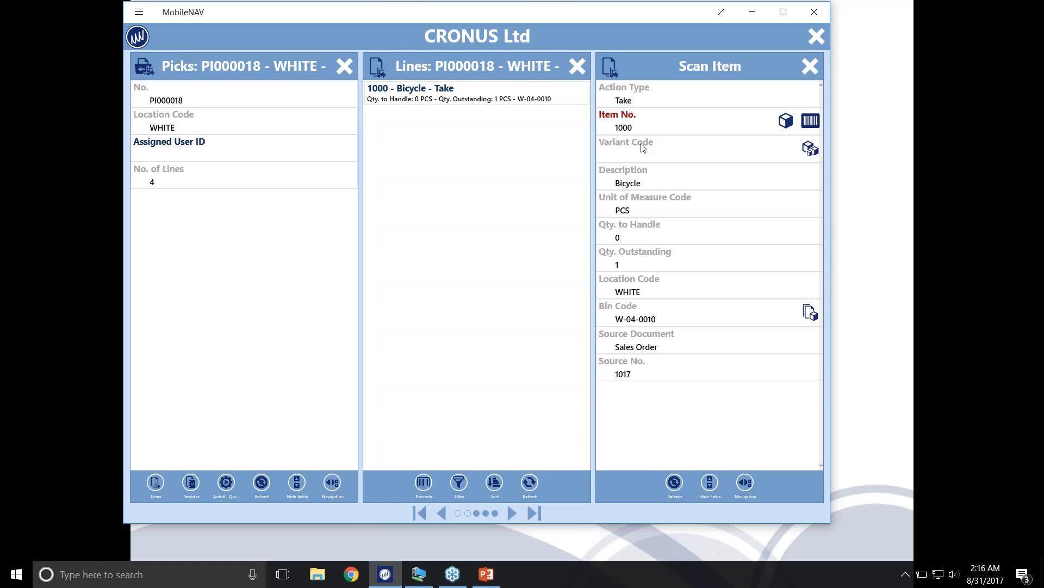
# Confirm item 1000 and bin W-04-0010 on the Bicycle take line, set its quantity to handle to 1, and close it
pyautogui.press('Return')
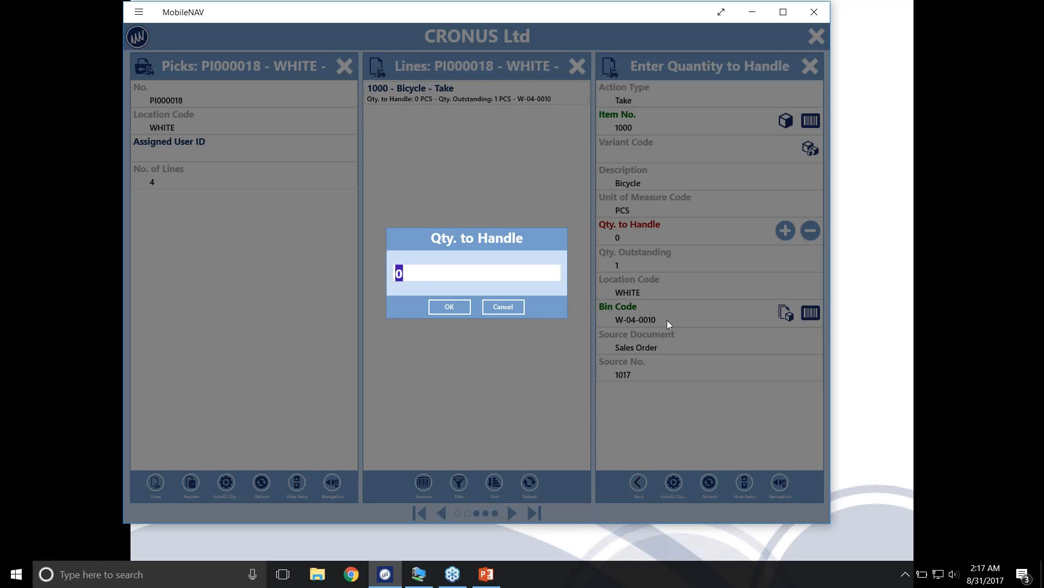
pyautogui.write('1')
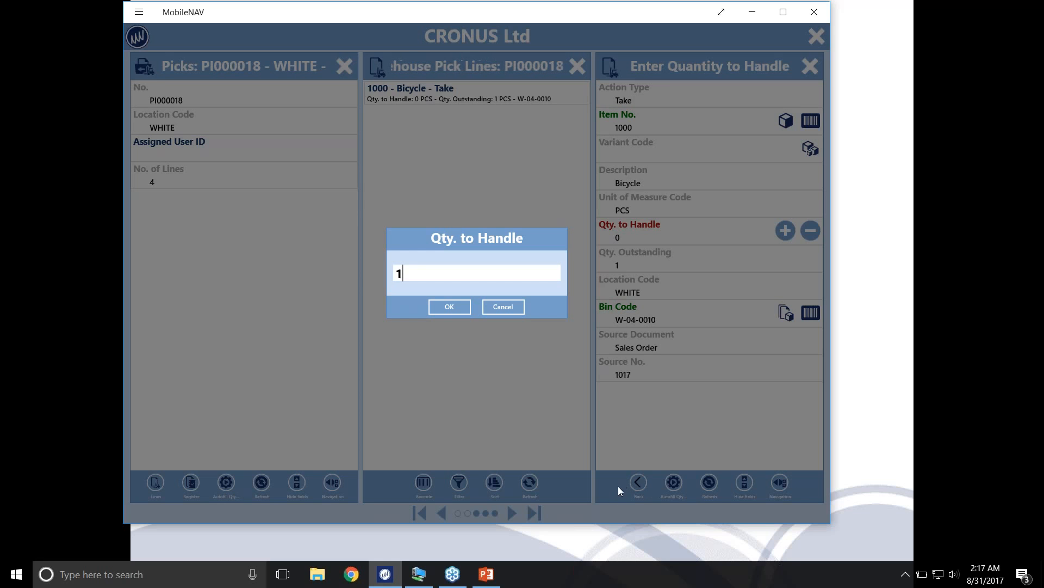
pyautogui.click(442, 307)
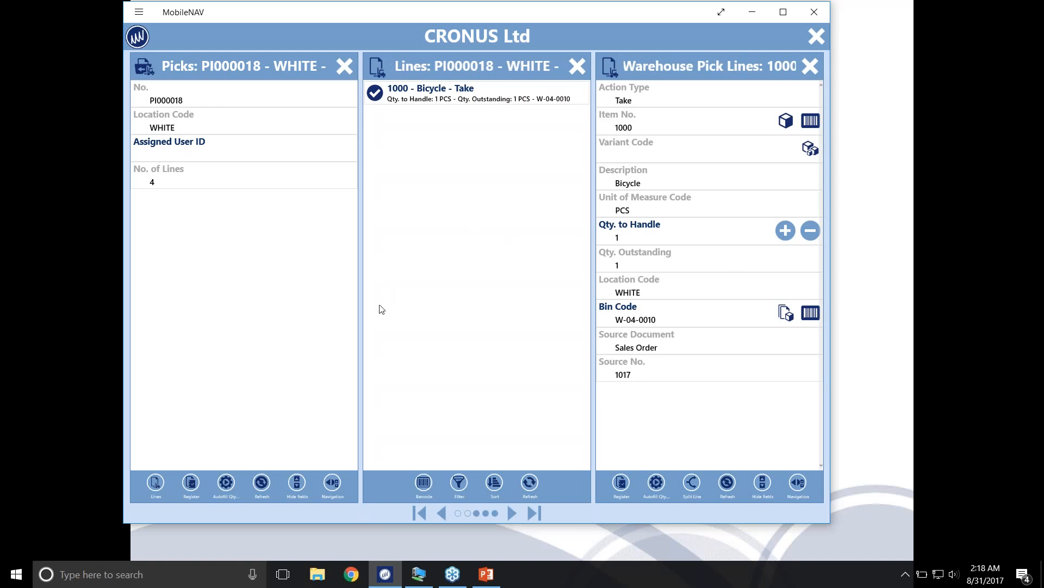
pyautogui.click(810, 67)
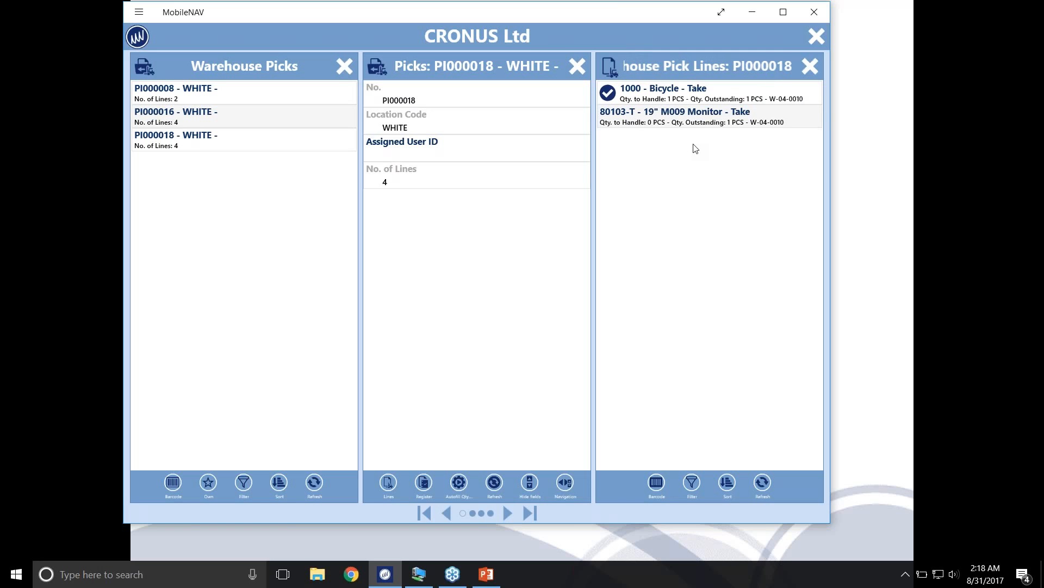
# Confirm item 80103-T and bin W-04-0010 on the monitor take line, set quantity to handle 1 and serial SN000001, and try registering the pick
pyautogui.click(649, 121)
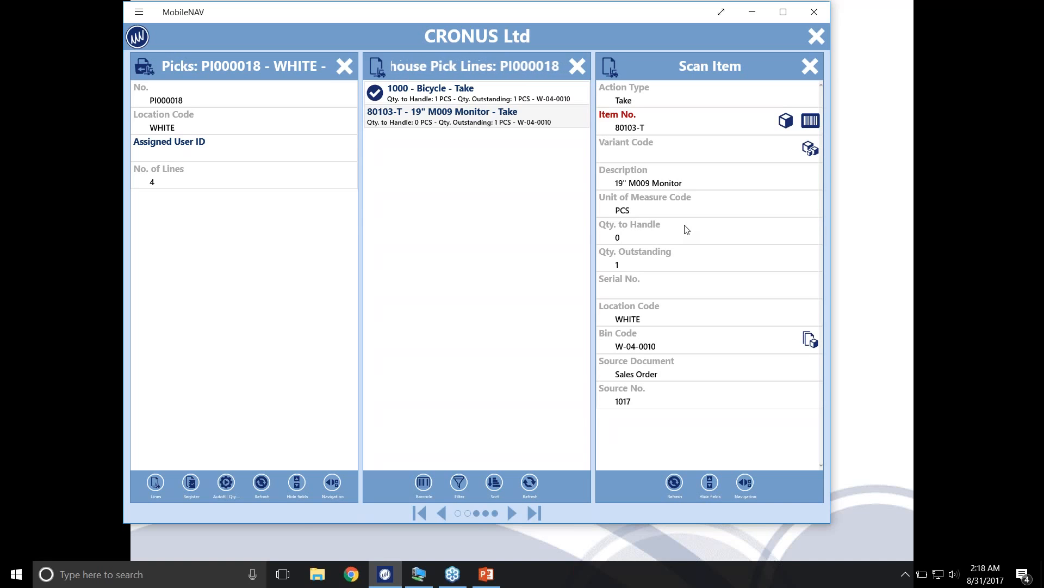
pyautogui.press('Return')
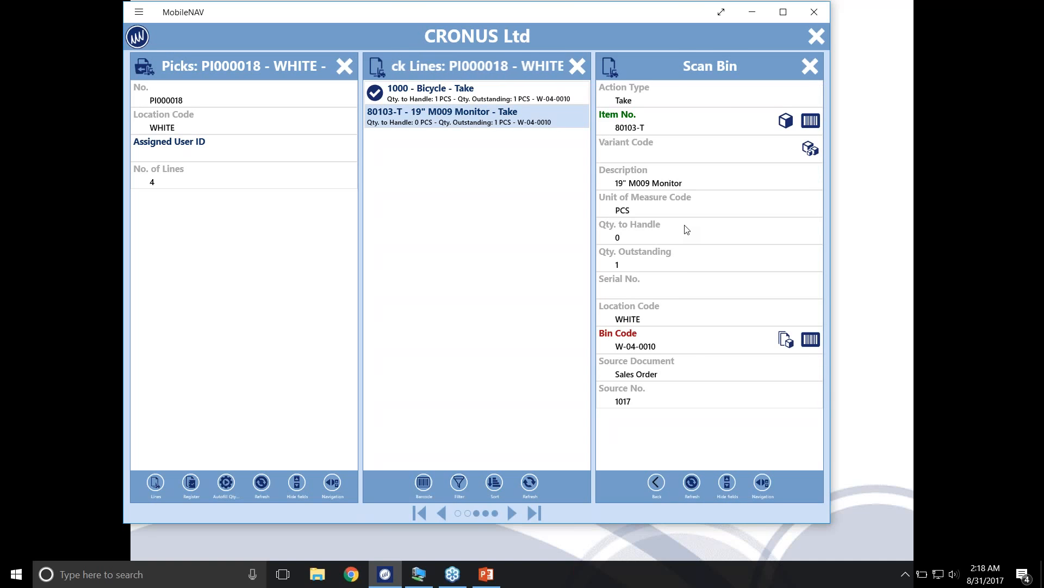
pyautogui.press('Return')
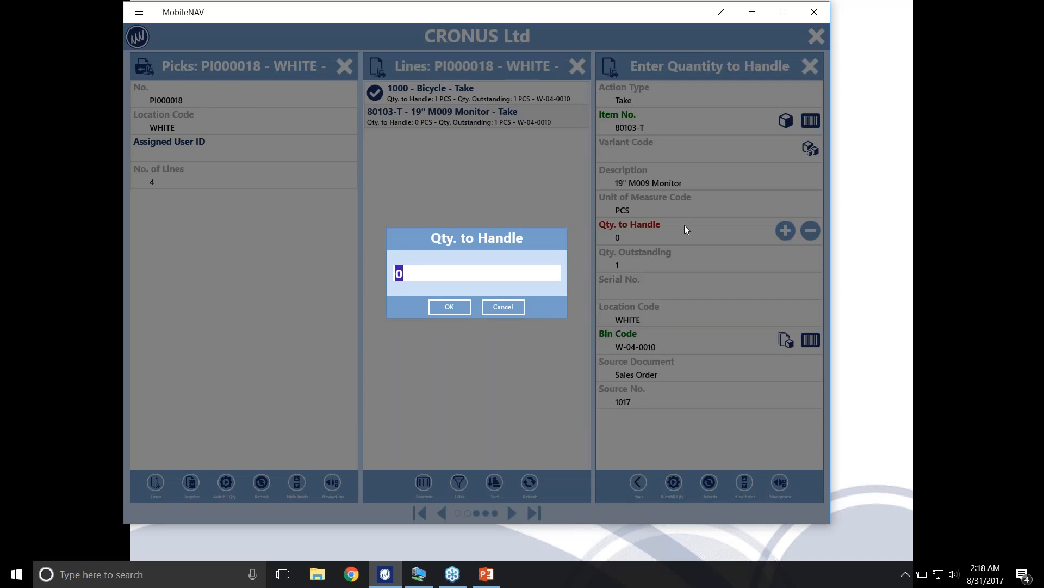
pyautogui.write('1')
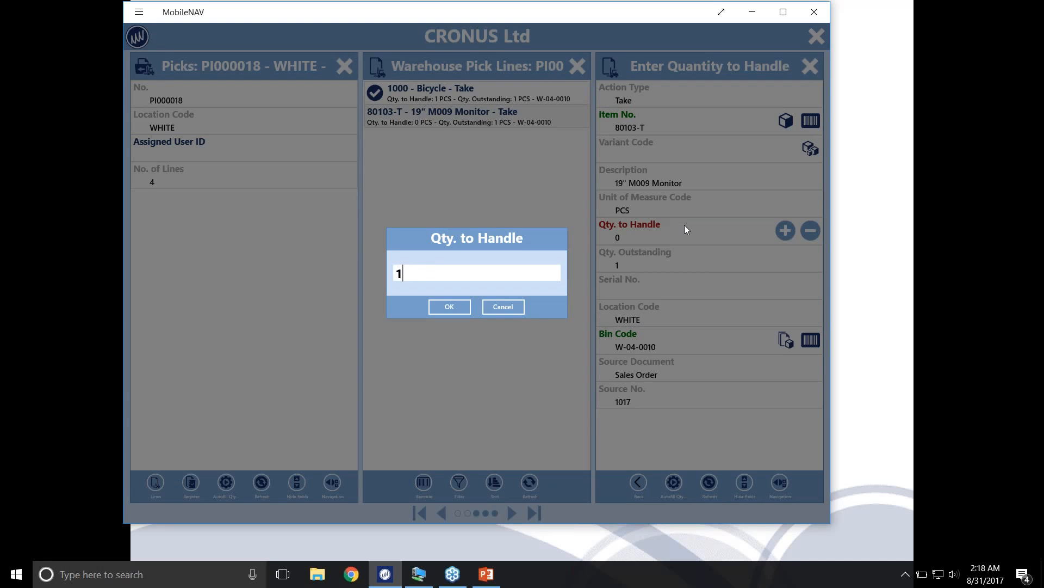
pyautogui.click(451, 306)
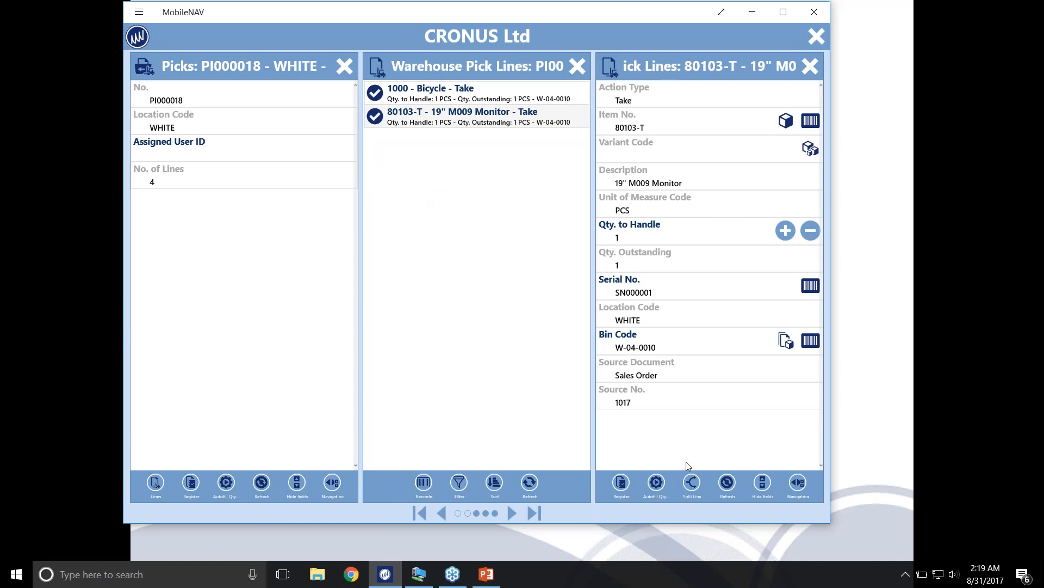
pyautogui.click(621, 483)
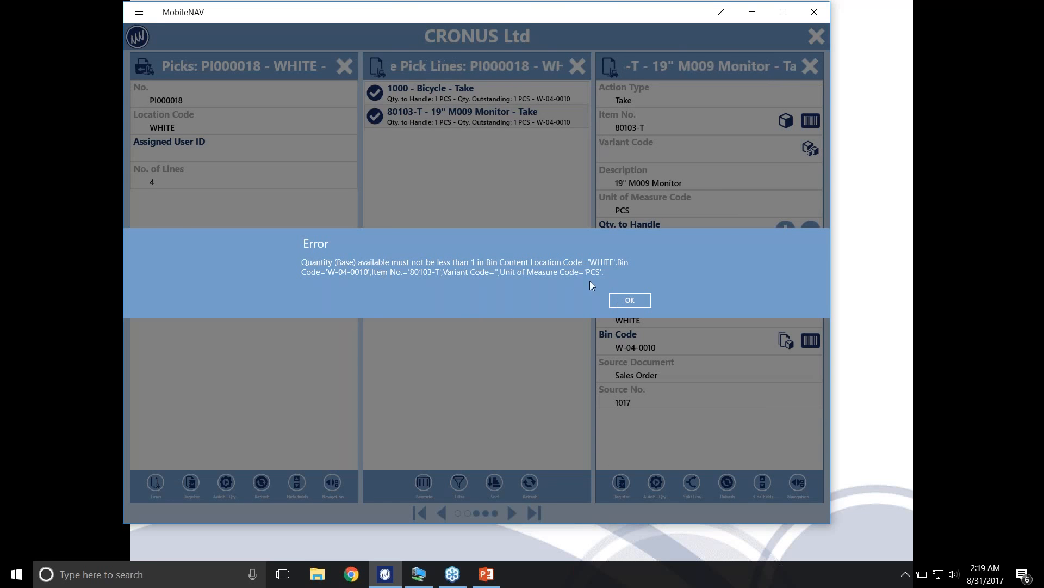
pyautogui.click(638, 299)
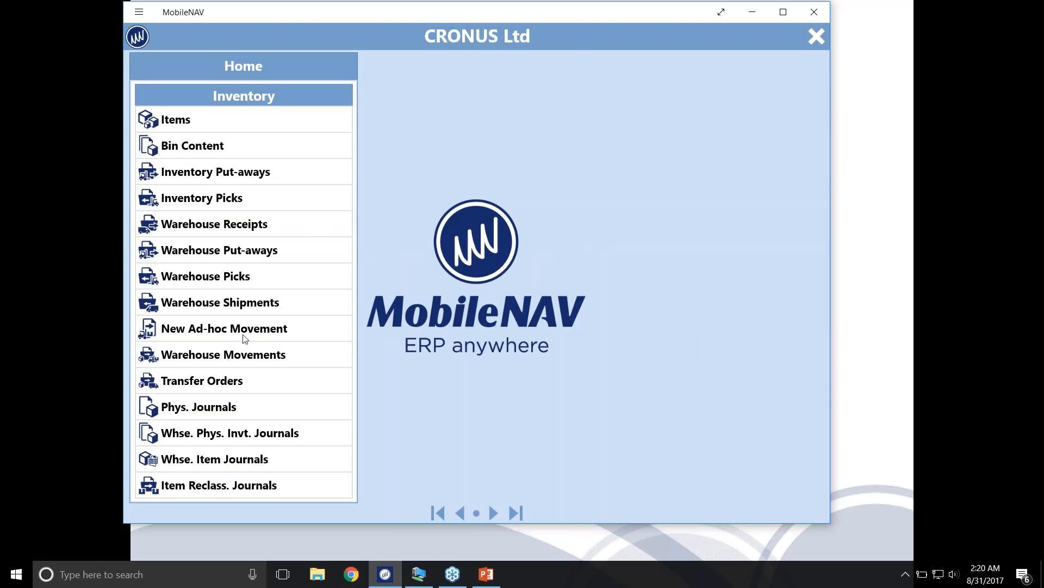
# Bring up warehouse shipment SH000004 and then SH000019 for location WHITE to view their shipment lines
pyautogui.click(215, 303)
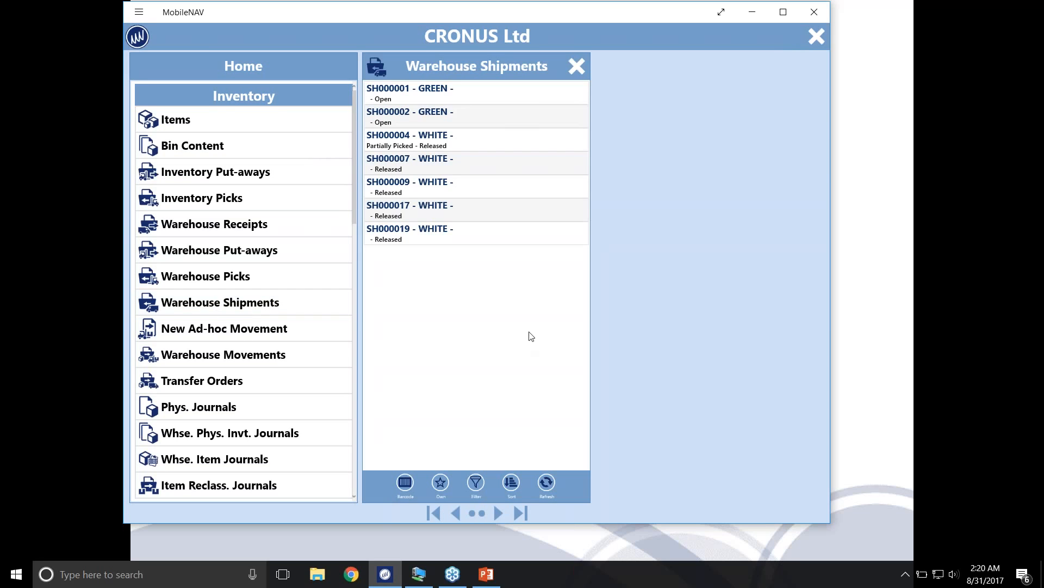
pyautogui.click(413, 148)
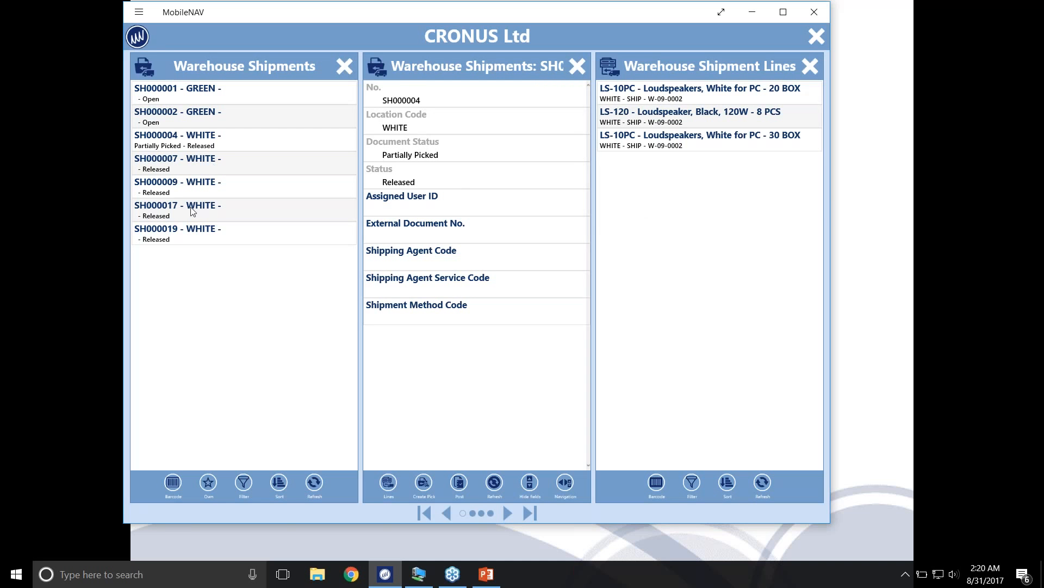
pyautogui.click(279, 235)
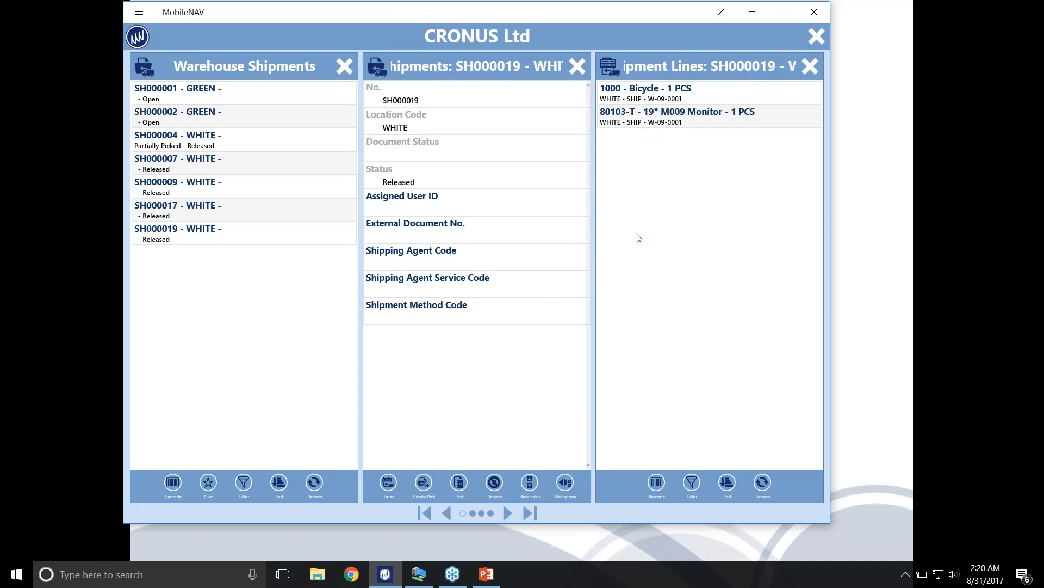
# Try to process the Bicycle line of shipment SH000019 with bin W-09-0001 and quantity to ship 1, cancel it, and close the shipments
pyautogui.click(658, 91)
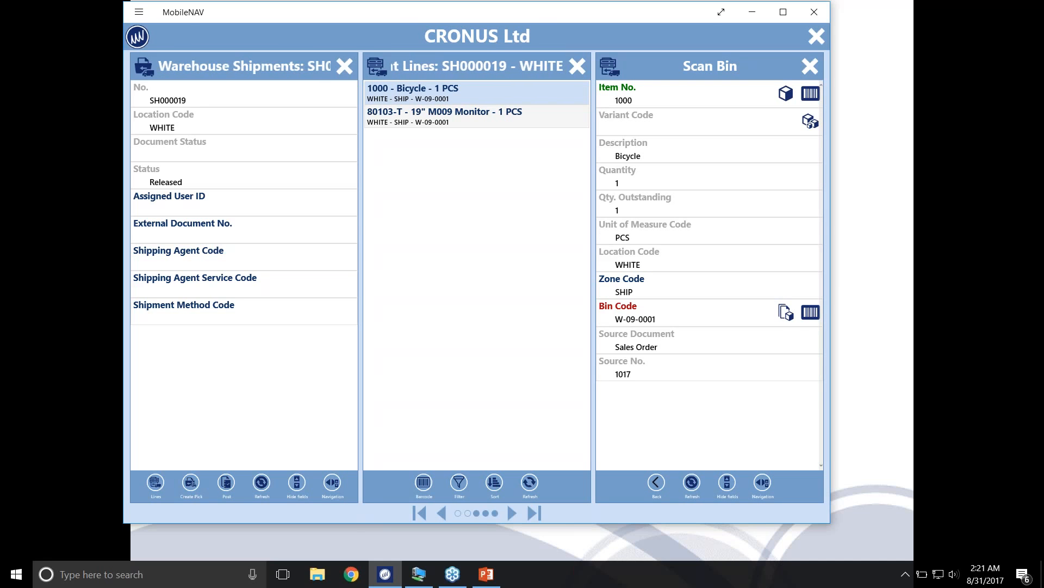
pyautogui.moveTo(517, 16); pyautogui.dragTo(511, 15)
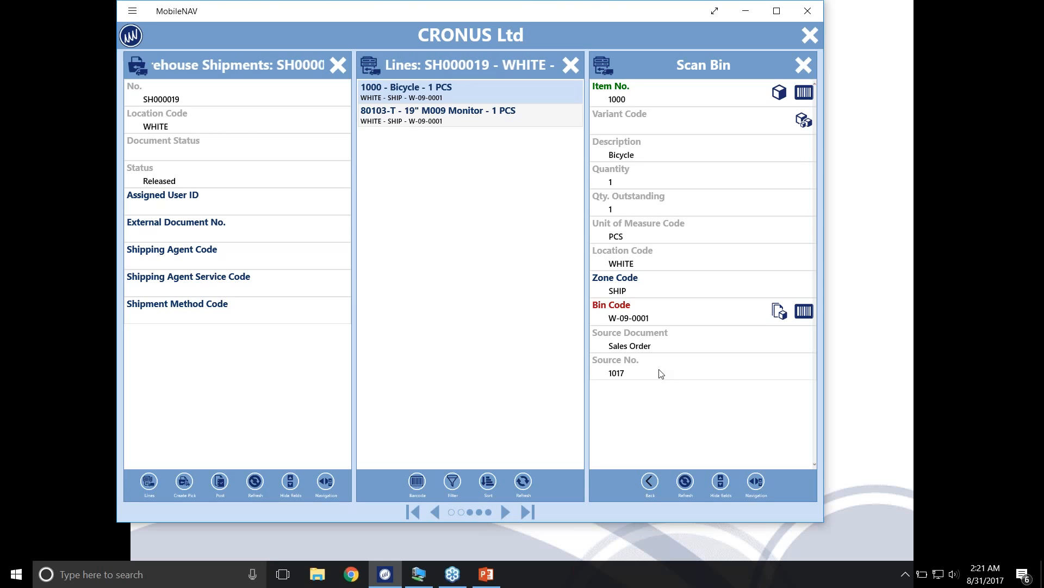
pyautogui.press('Return')
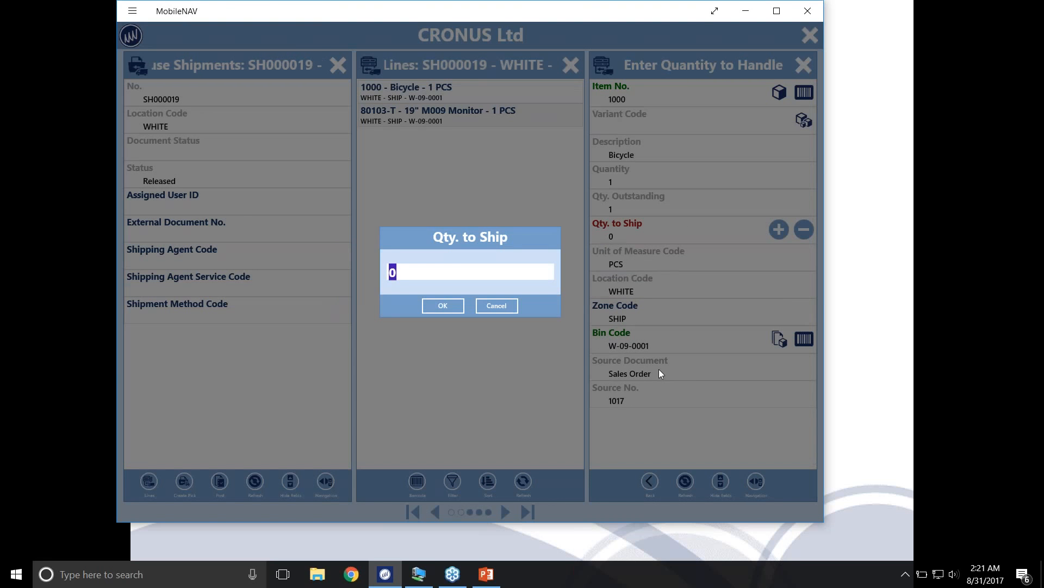
pyautogui.write('1')
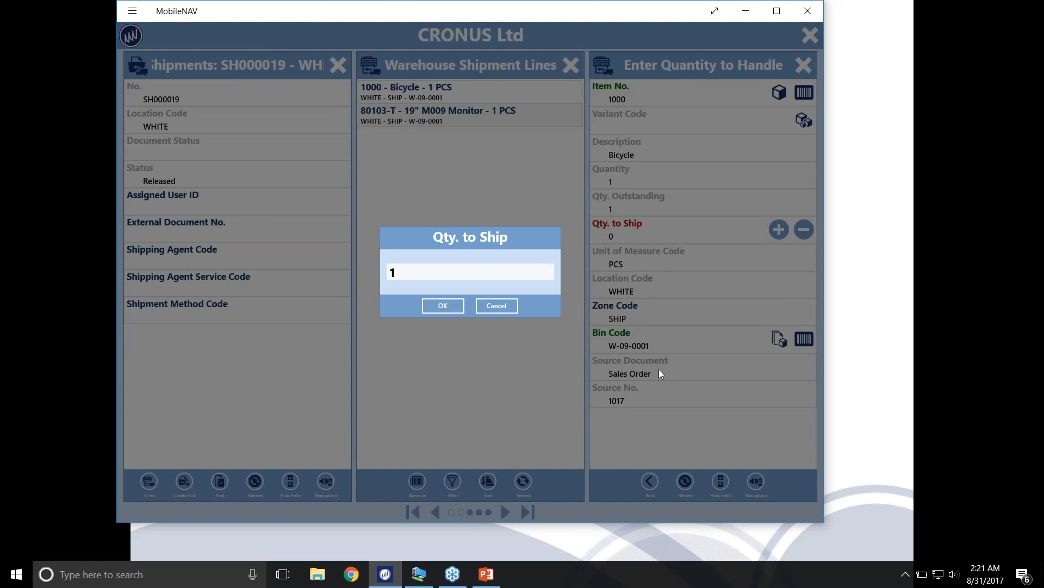
pyautogui.click(496, 306)
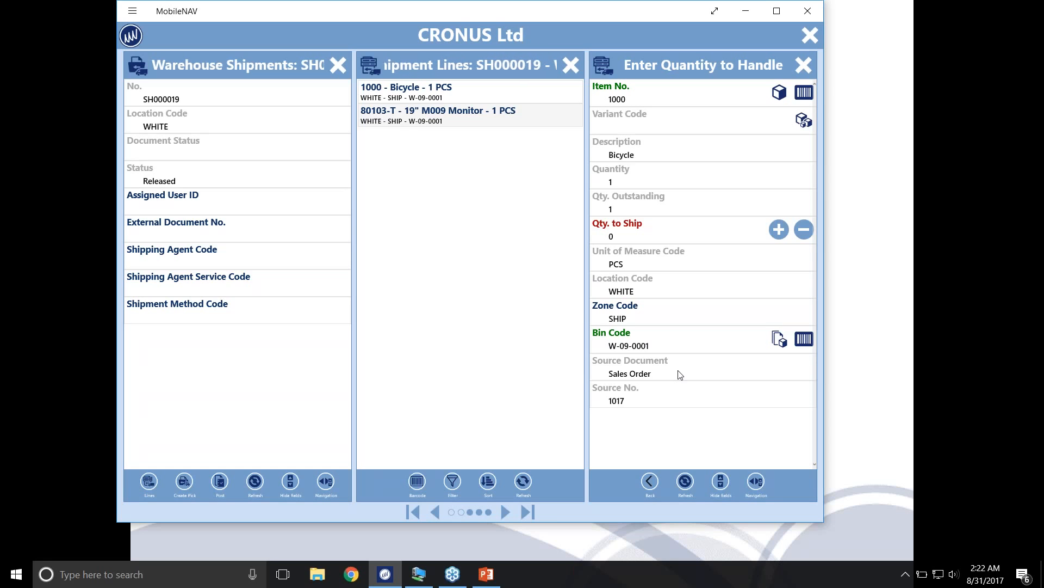
pyautogui.click(337, 68)
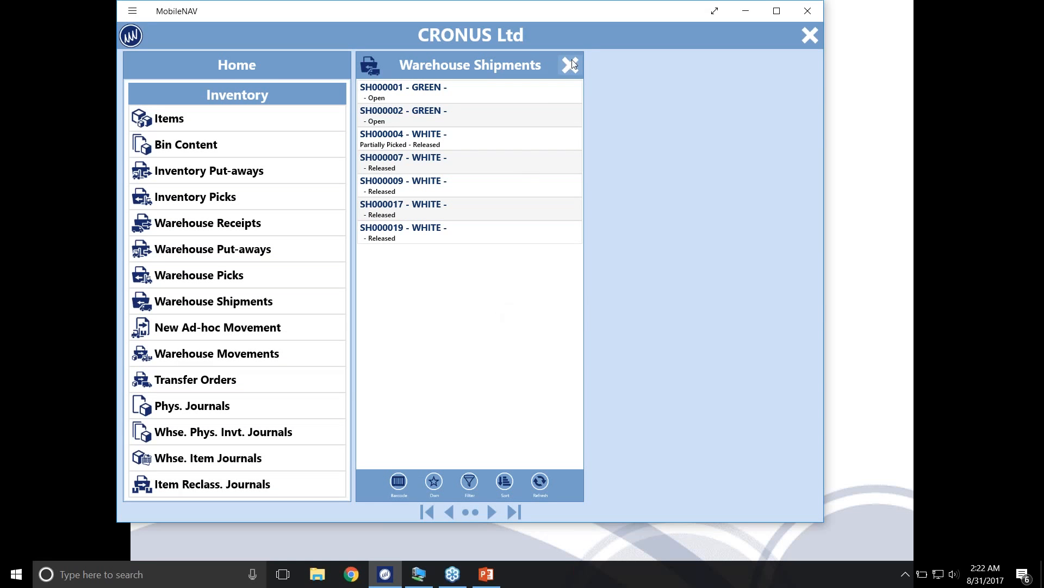
pyautogui.click(570, 64)
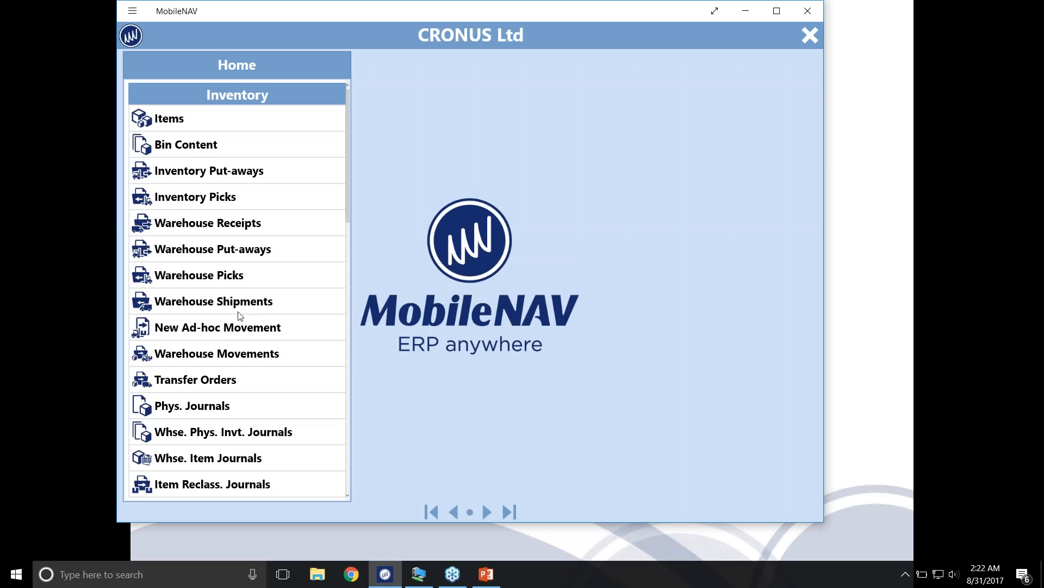
# Open the item tracking for the 80103-T monitor line of warehouse receipt RE000016 at location WHITE
pyautogui.click(240, 225)
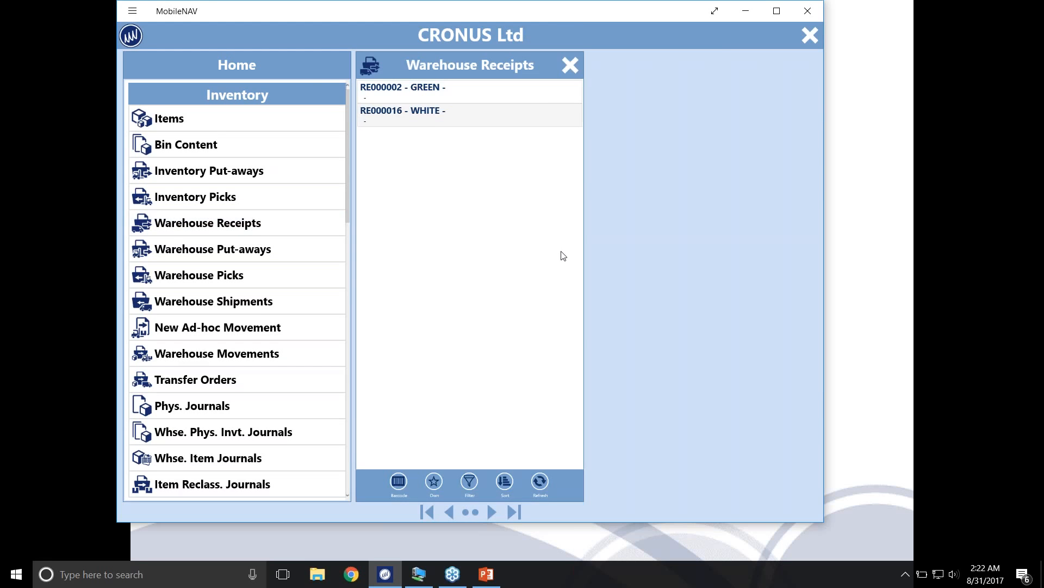
pyautogui.click(430, 113)
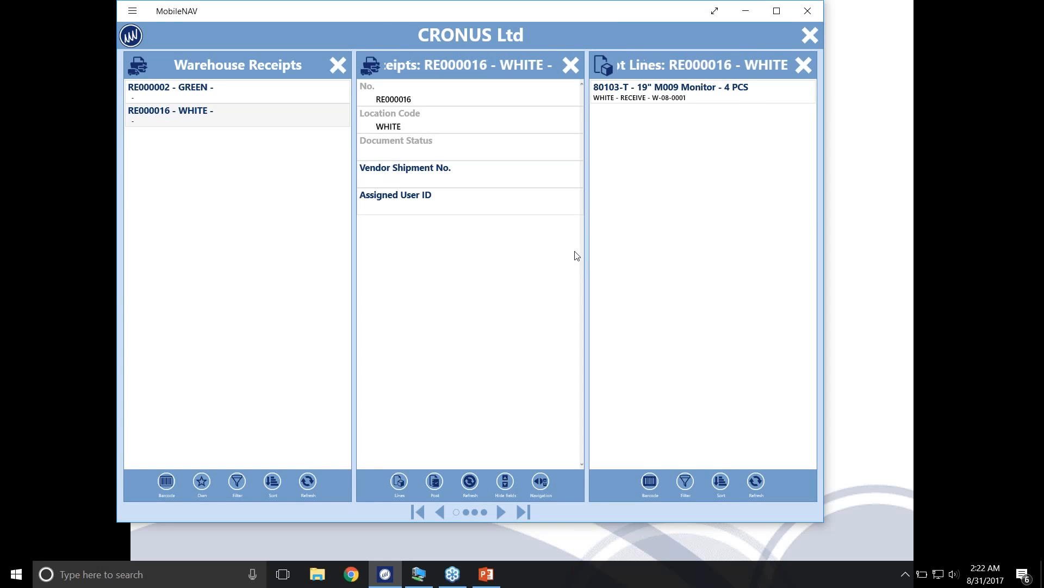
pyautogui.press('Return')
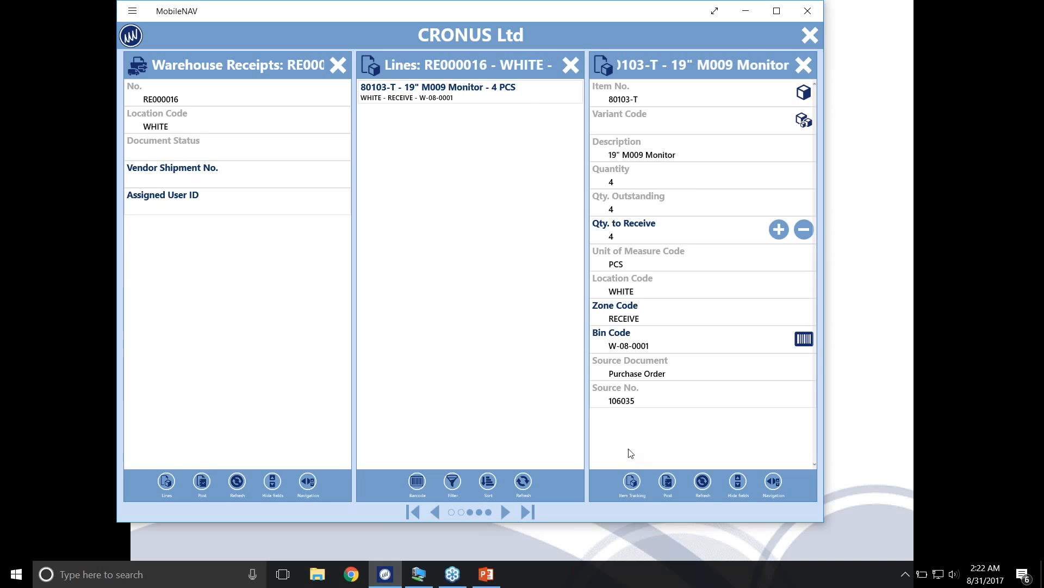
pyautogui.click(632, 482)
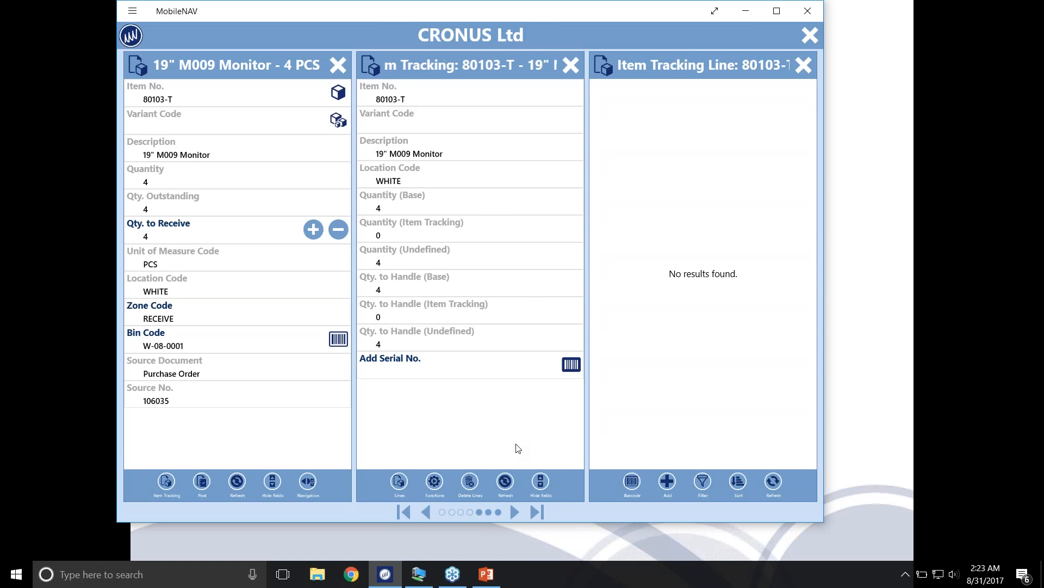
# Add serial numbers SN001008, SN001006, N001004 and SN001002 to the monitor's item tracking, and close the warehouse receipts
pyautogui.write('SN001008')
pyautogui.press('Return')
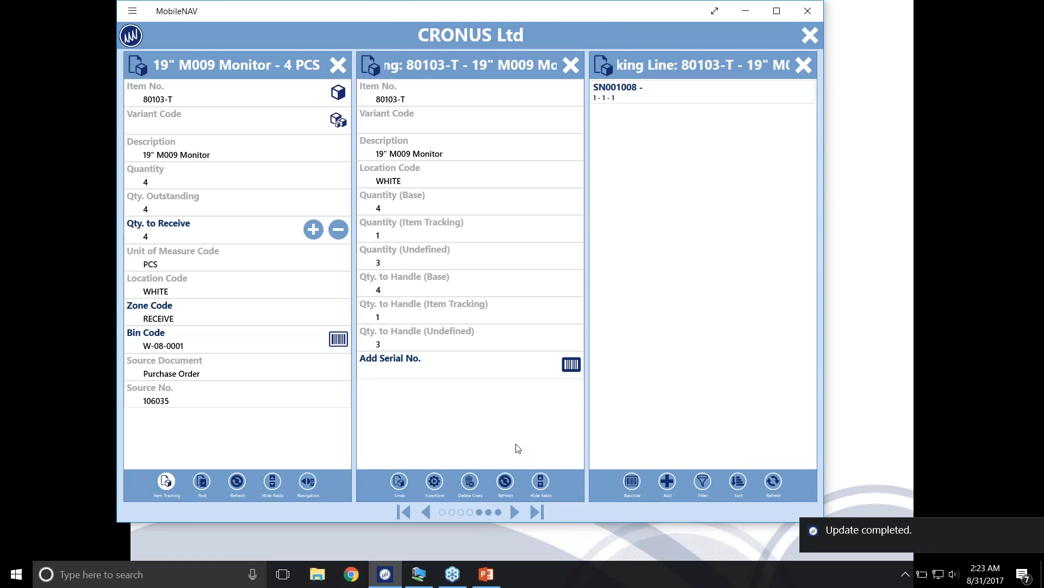
pyautogui.write('SN001006')
pyautogui.press('Return')
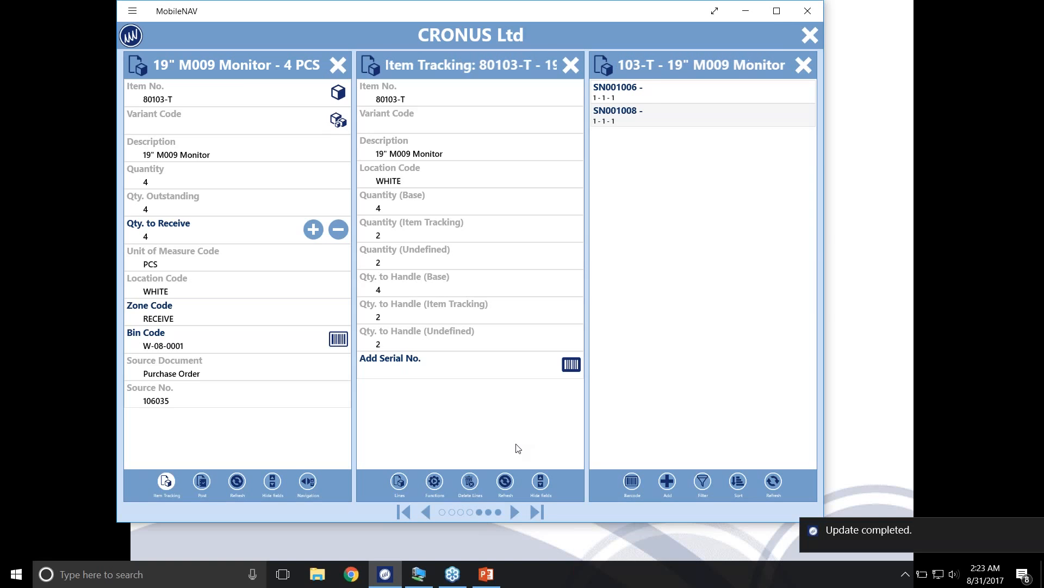
pyautogui.write('N001004')
pyautogui.press('Return')
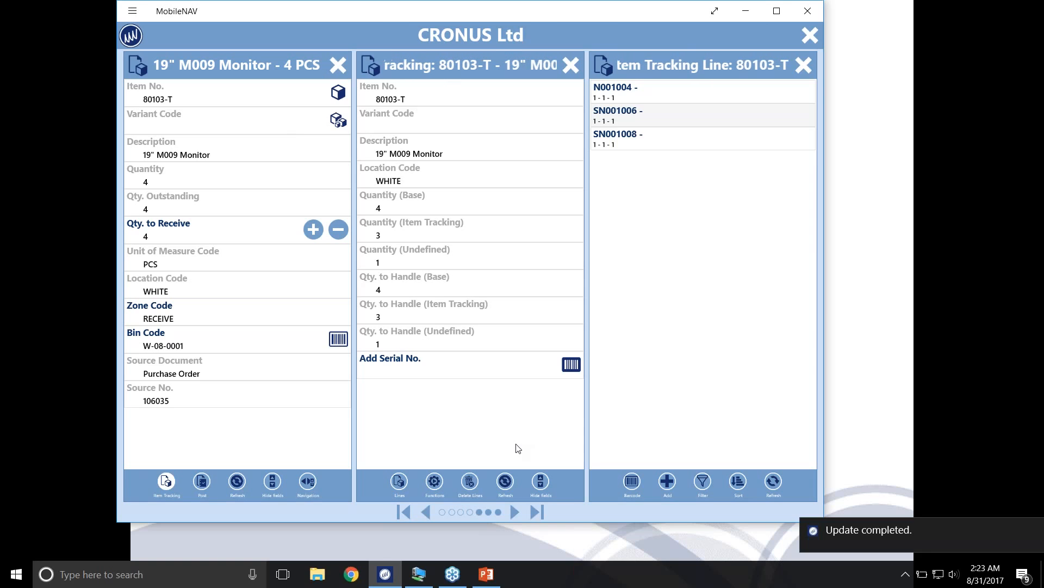
pyautogui.write('SN001002')
pyautogui.press('Return')
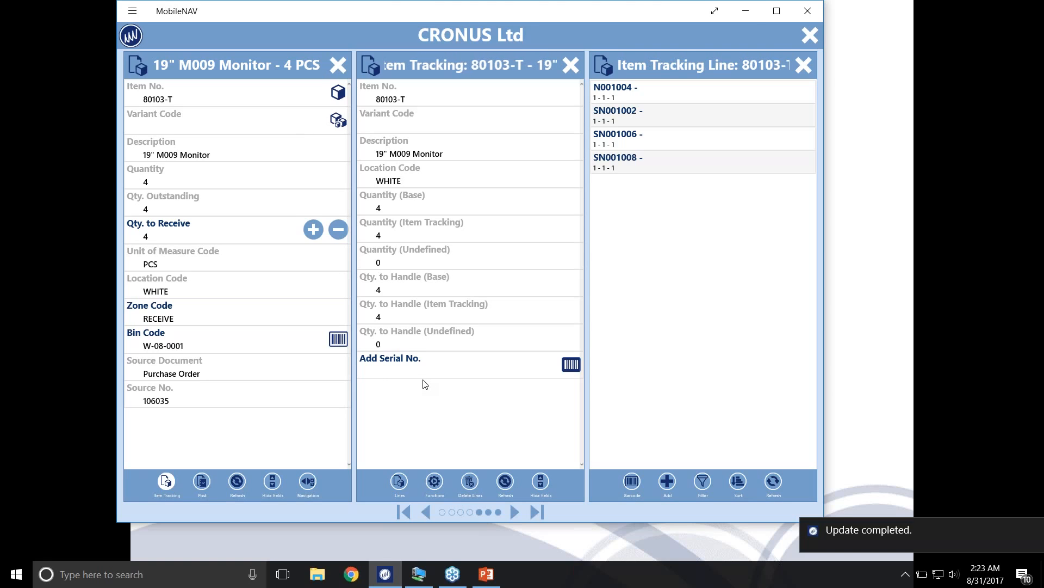
pyautogui.click(337, 64)
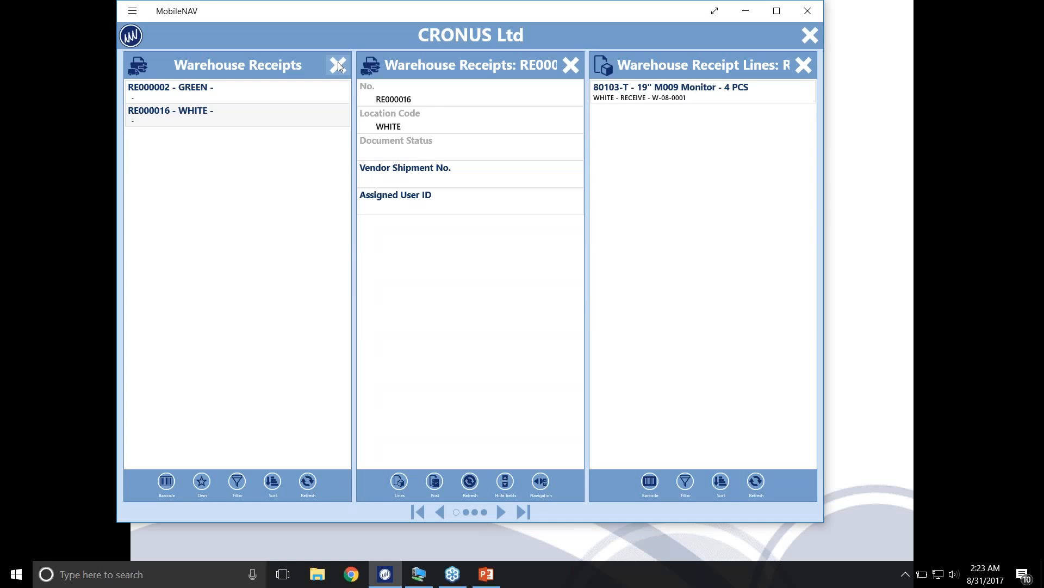
pyautogui.click(338, 64)
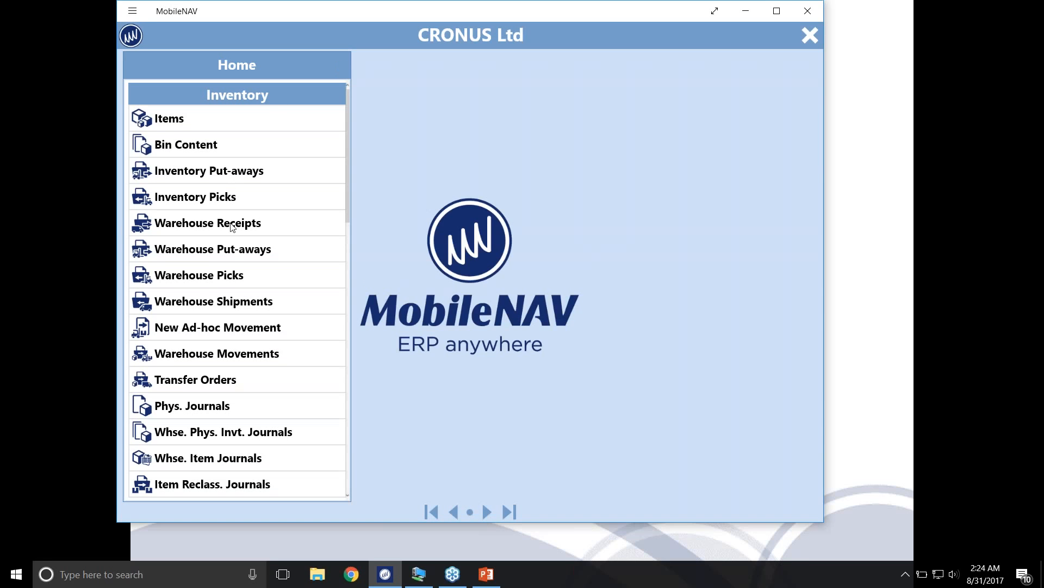
# View transfer order 1001 from YELLOW to RED with its order lines, and close the transfer orders
pyautogui.scroll(-2, 240, 242)
pyautogui.scroll(2, 256, 241)
pyautogui.scroll(-2, 282, 335)
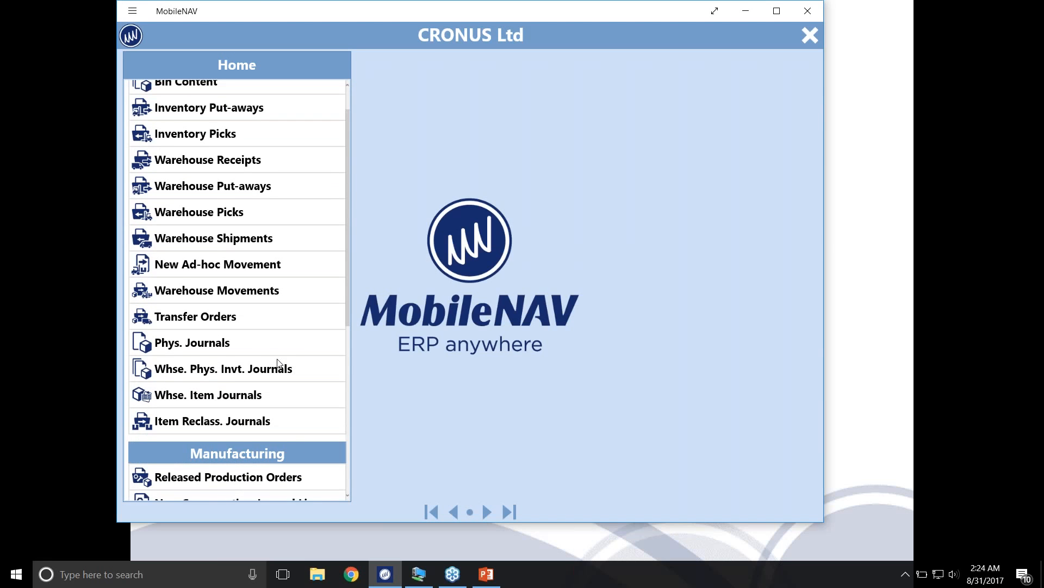
pyautogui.scroll(2, 279, 363)
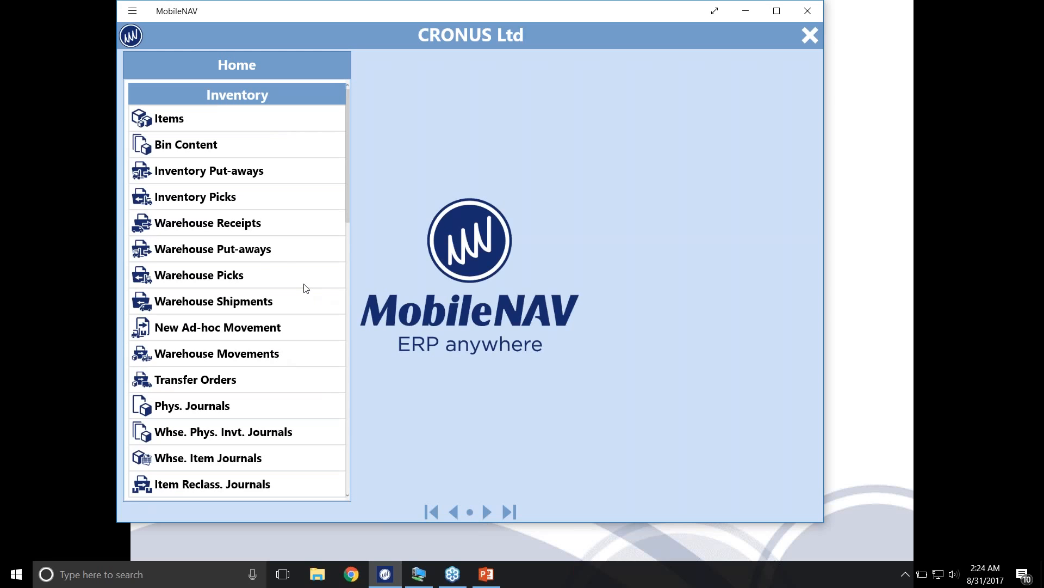
pyautogui.click(217, 377)
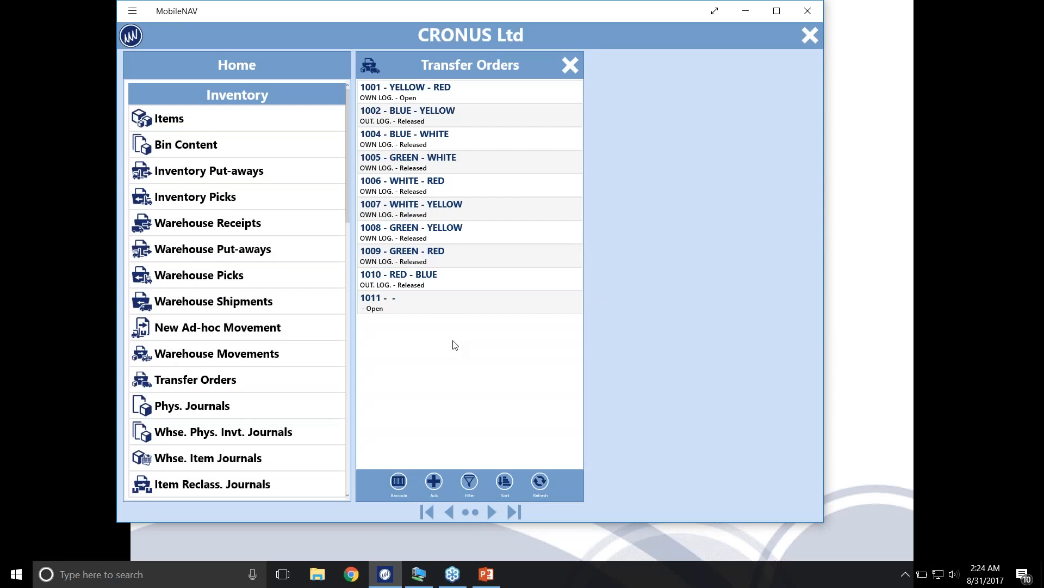
pyautogui.click(438, 97)
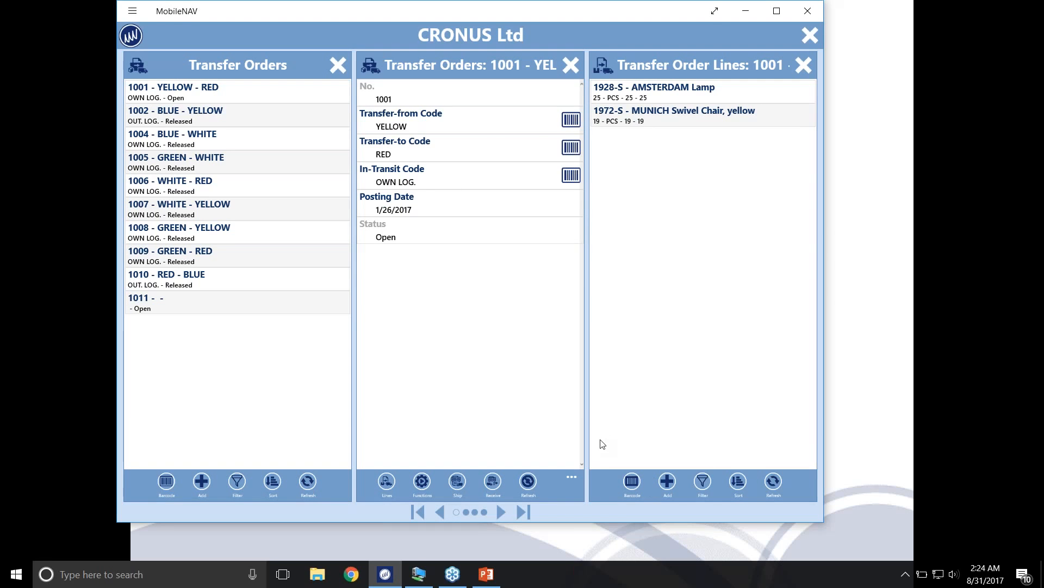
pyautogui.click(335, 65)
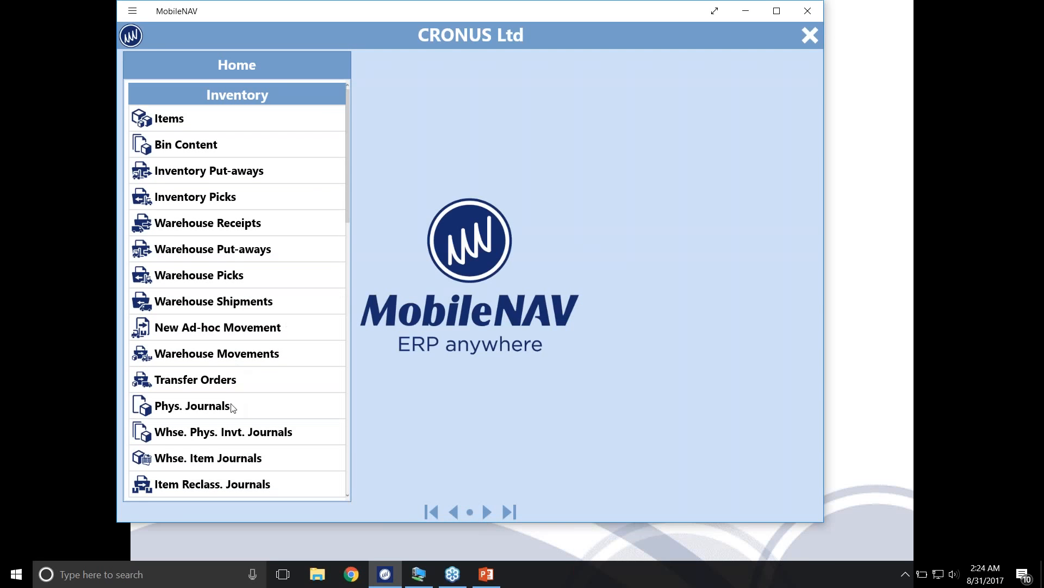
# View the DEFAULT warehouse physical inventory journal for location WHITE with its lines, and close it
pyautogui.click(232, 433)
pyautogui.click(479, 93)
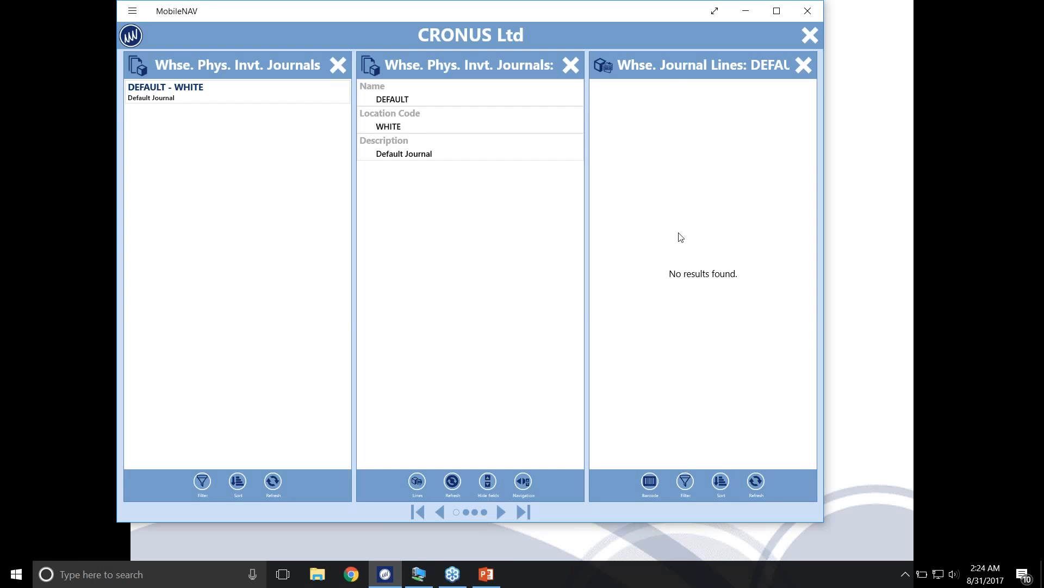
pyautogui.click(337, 64)
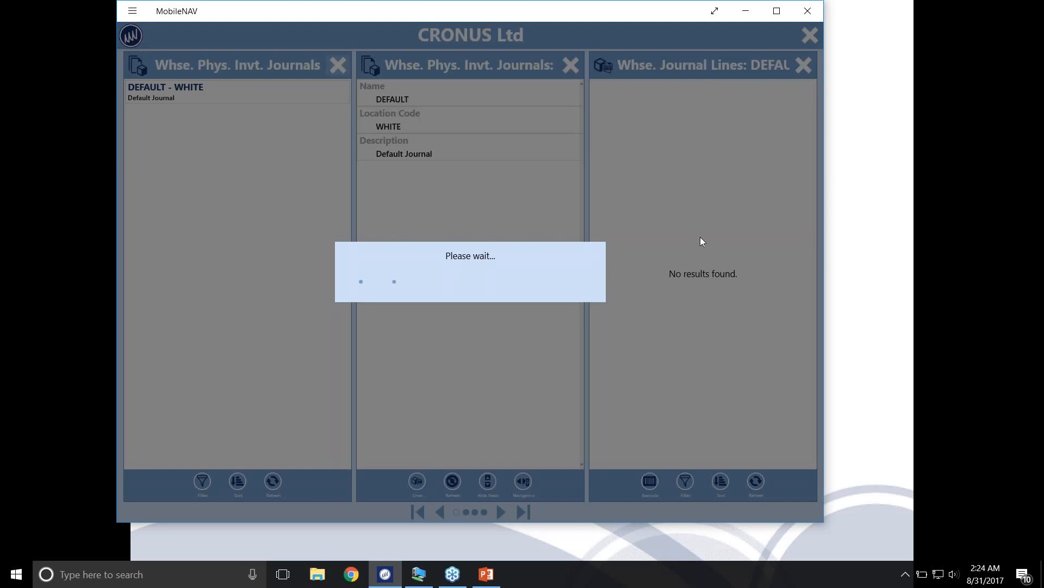
pyautogui.scroll(-1, 265, 422)
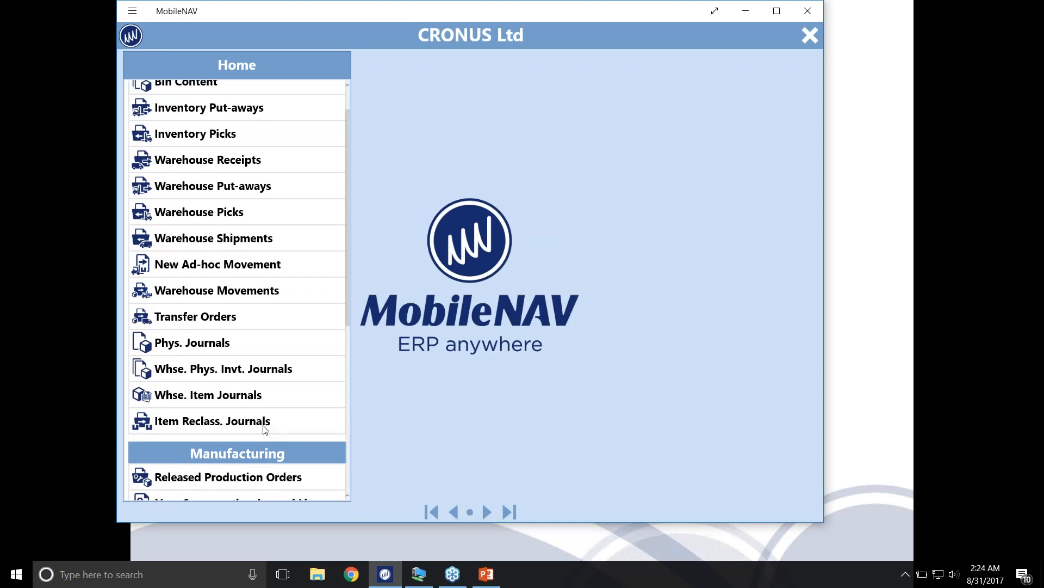
# View the DEFAULT item reclassification journal, and close it
pyautogui.click(236, 425)
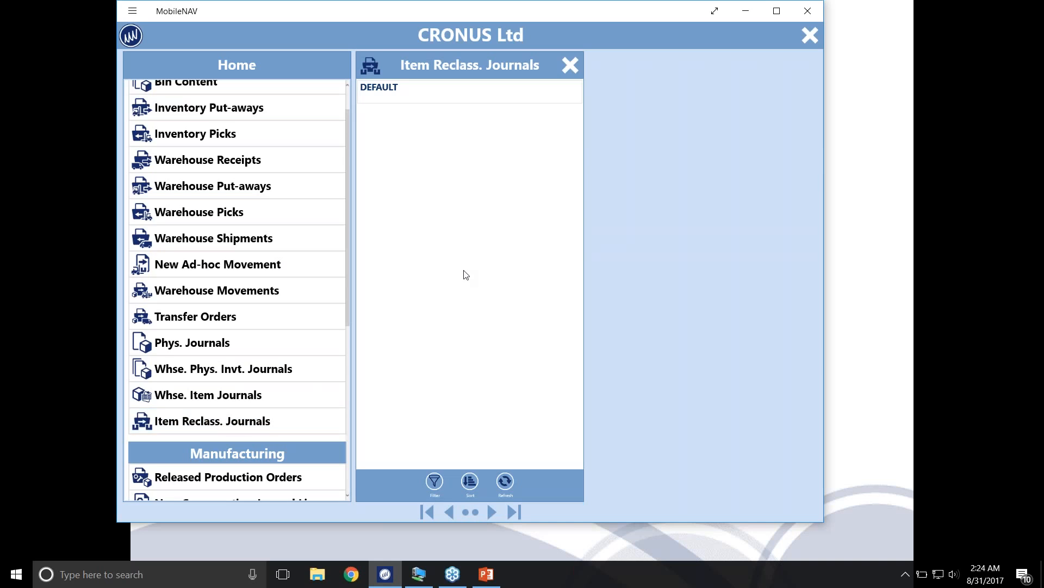
pyautogui.click(437, 92)
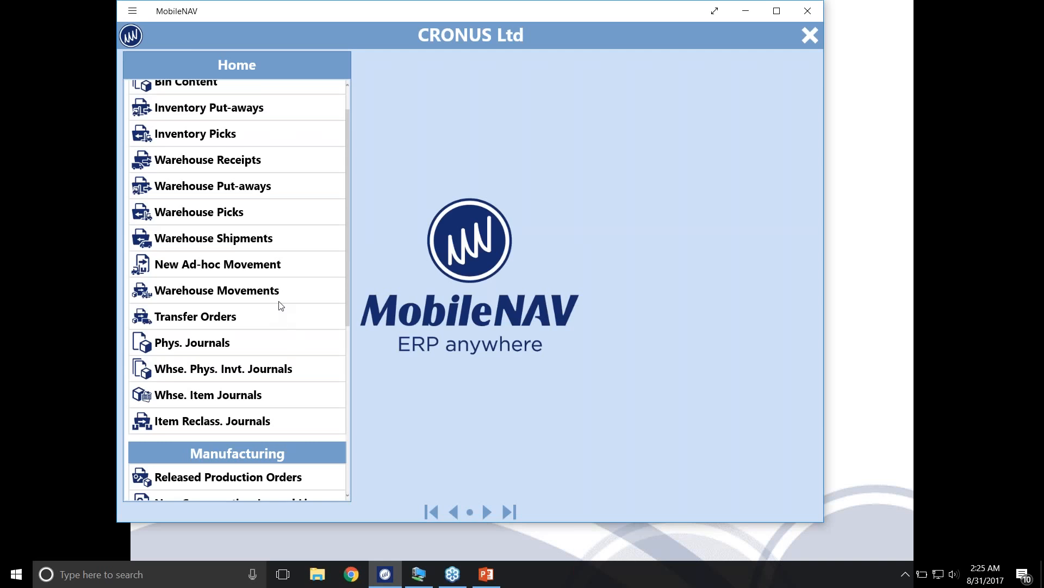
# Look through the Inventory, Manufacturing and All function groups on the home list, and switch to the PowerPoint slide show
pyautogui.scroll(-3, 281, 305)
pyautogui.scroll(-2, 272, 306)
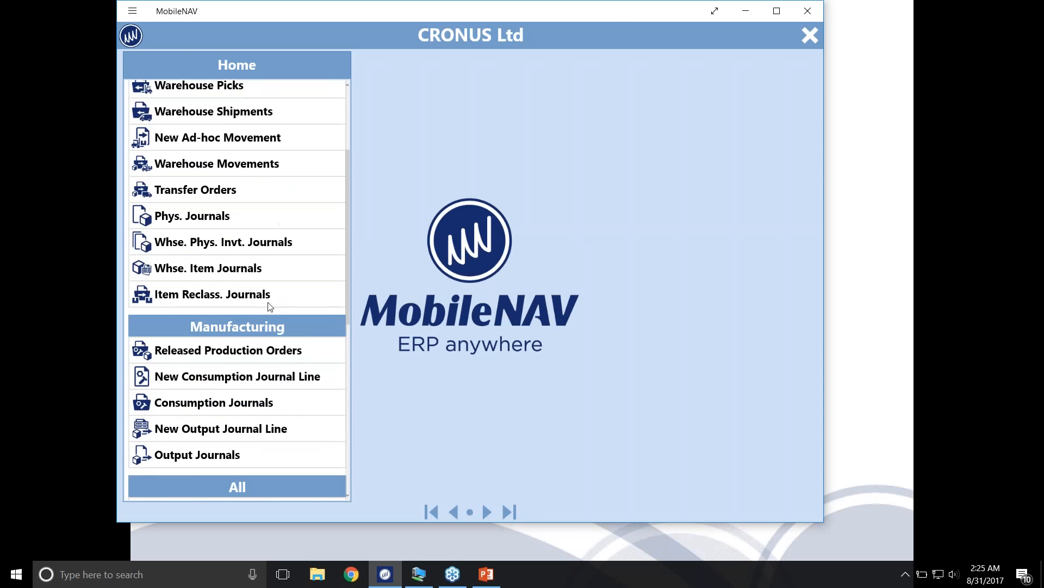
pyautogui.scroll(-2, 269, 306)
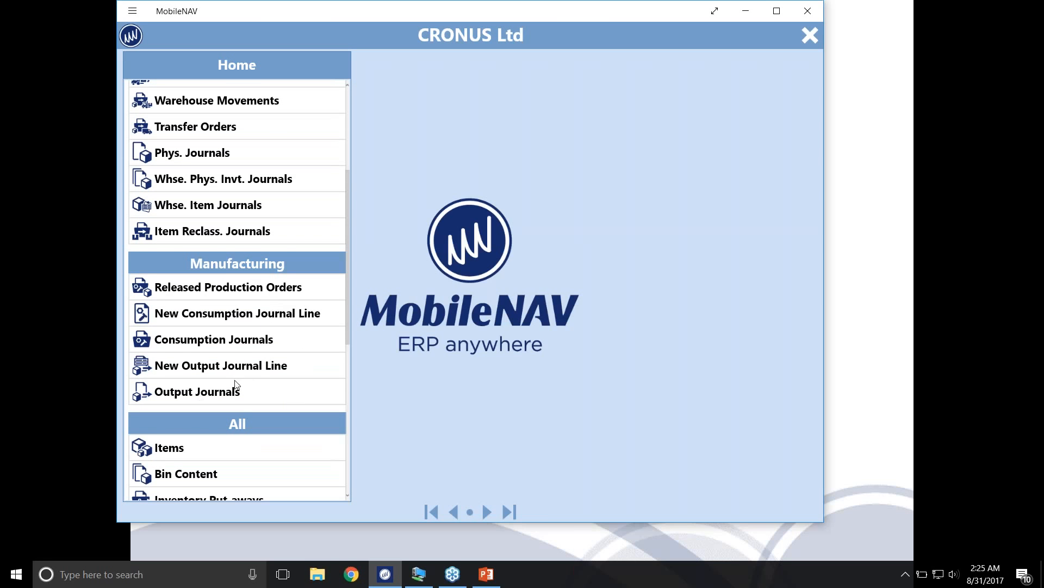
pyautogui.scroll(2, 234, 389)
pyautogui.scroll(-4, 249, 381)
pyautogui.scroll(-6, 288, 346)
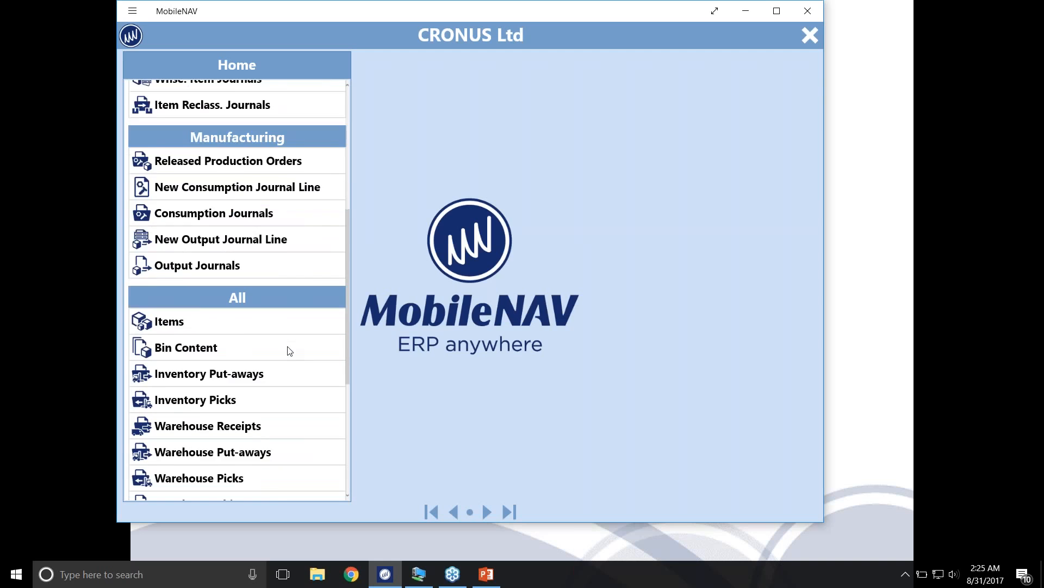
pyautogui.scroll(8, 278, 356)
pyautogui.scroll(-10, 274, 357)
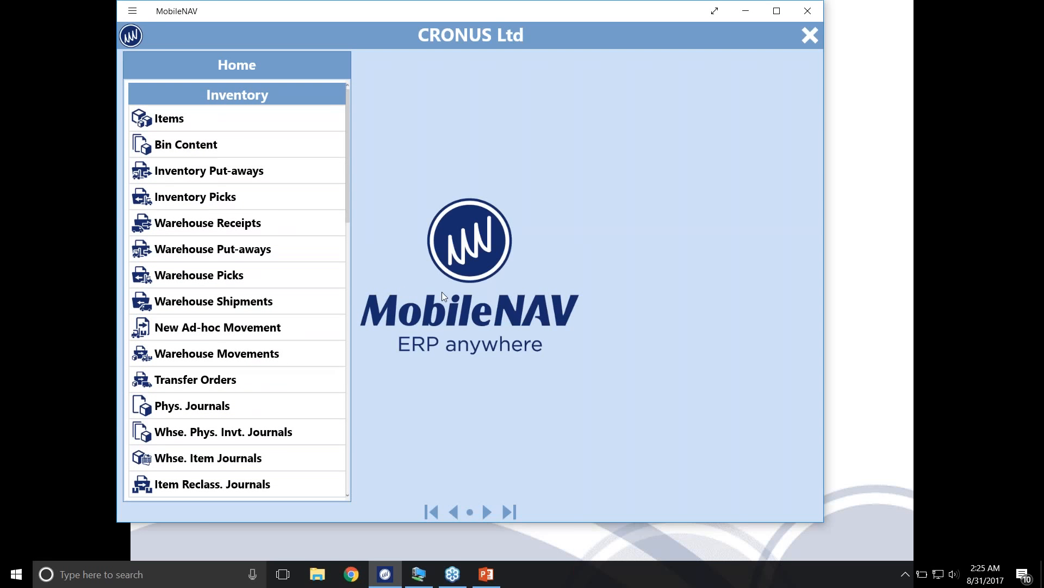
pyautogui.click(847, 291)
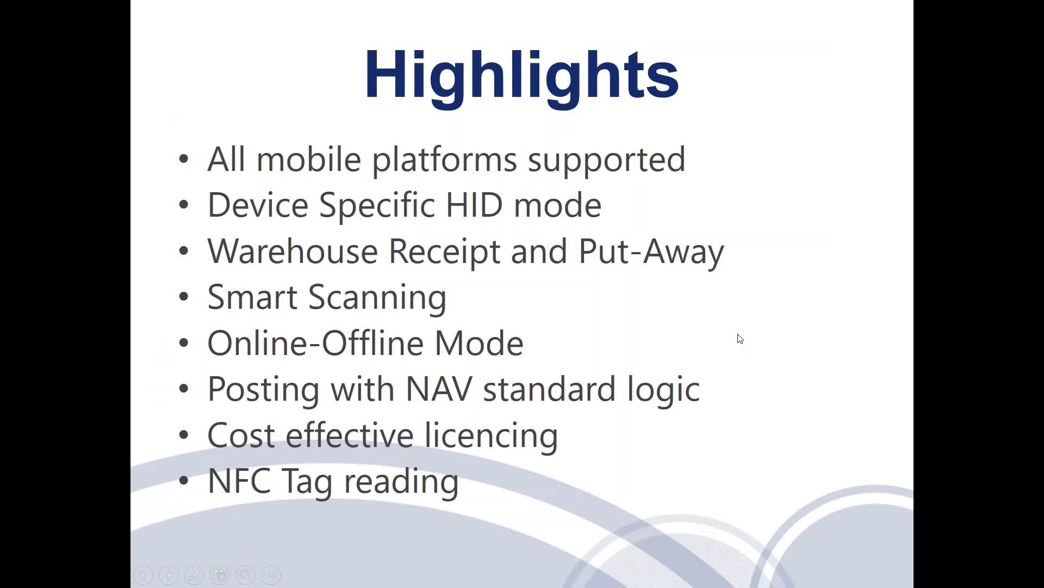